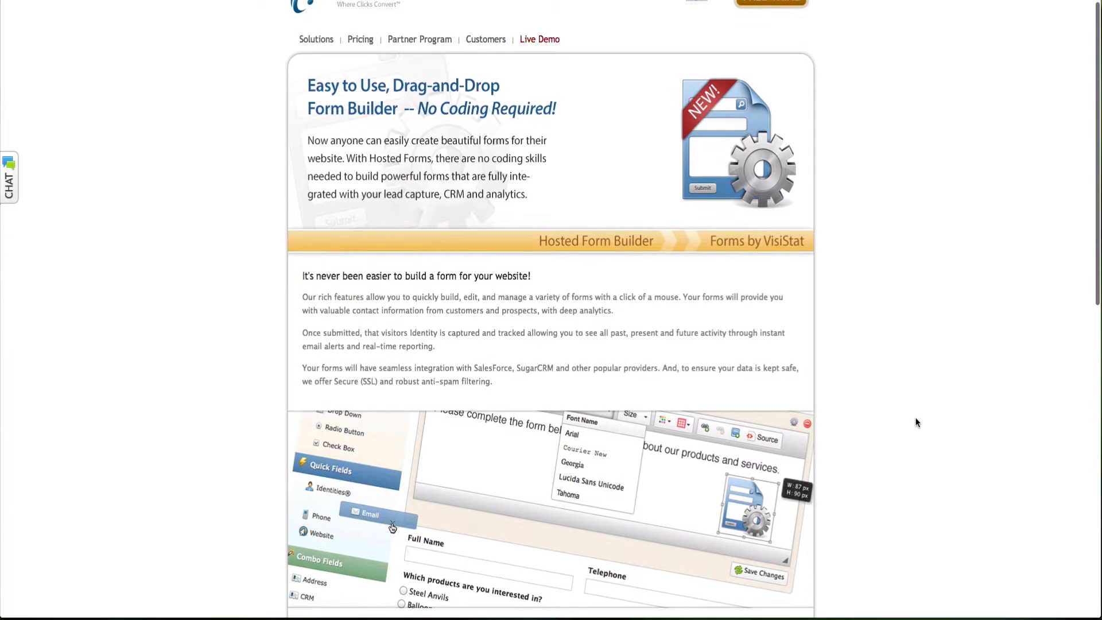
Step: Scroll down through the Hosted Form Builder page's feature descriptions
{"action": "scroll", "coordinate": [917, 422], "scroll_direction": "down", "scroll_amount": 4}
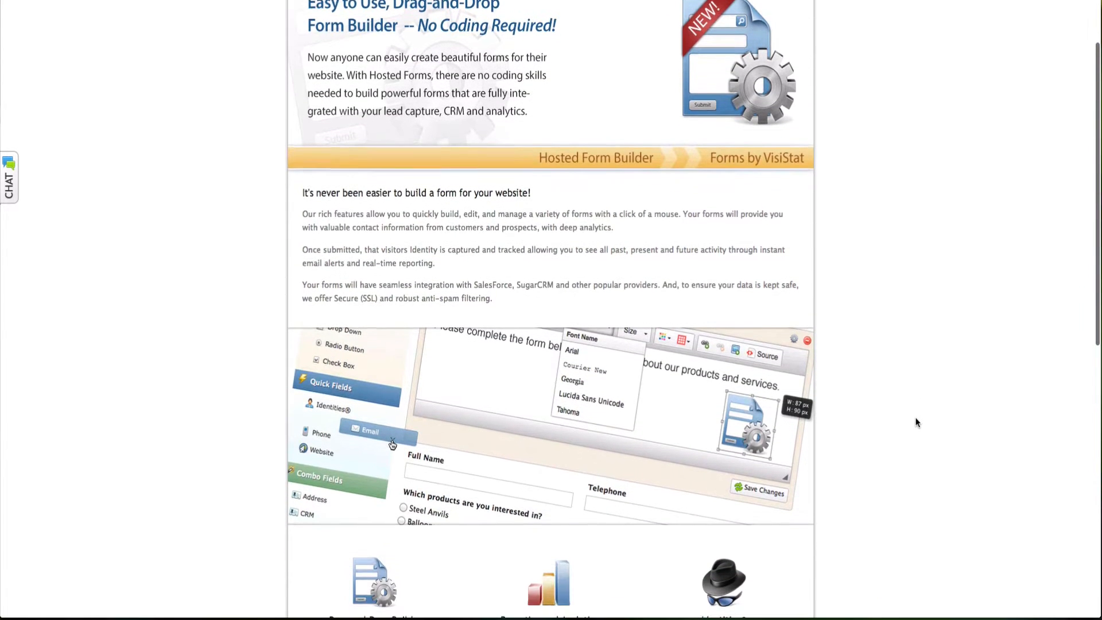
{"action": "scroll", "coordinate": [916, 422], "scroll_direction": "down", "scroll_amount": 5}
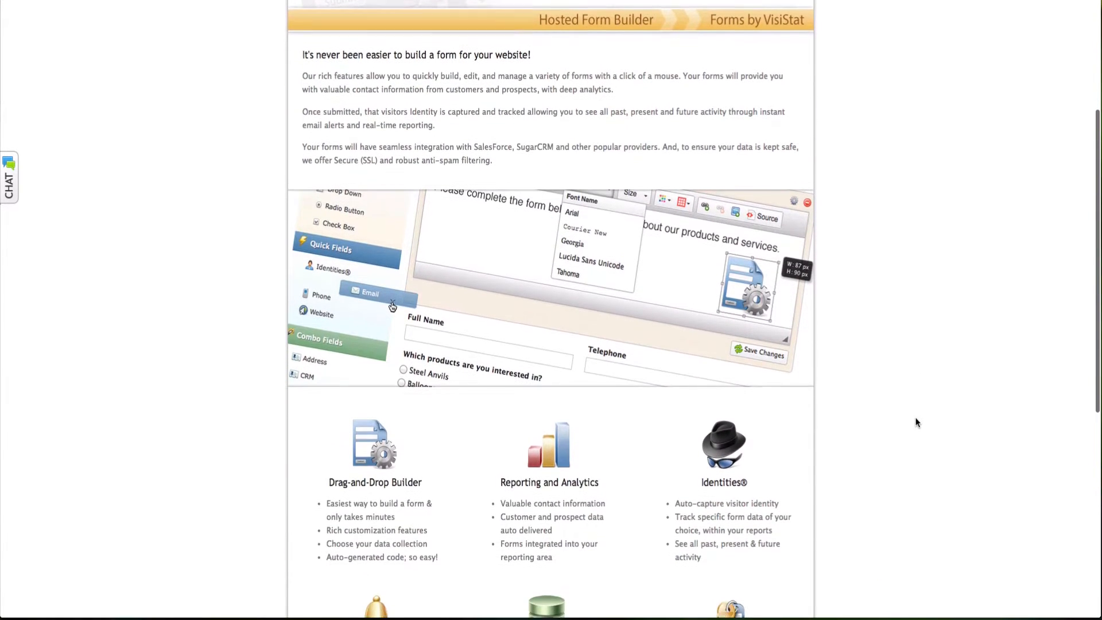
{"action": "scroll", "coordinate": [917, 421], "scroll_direction": "down", "scroll_amount": 3}
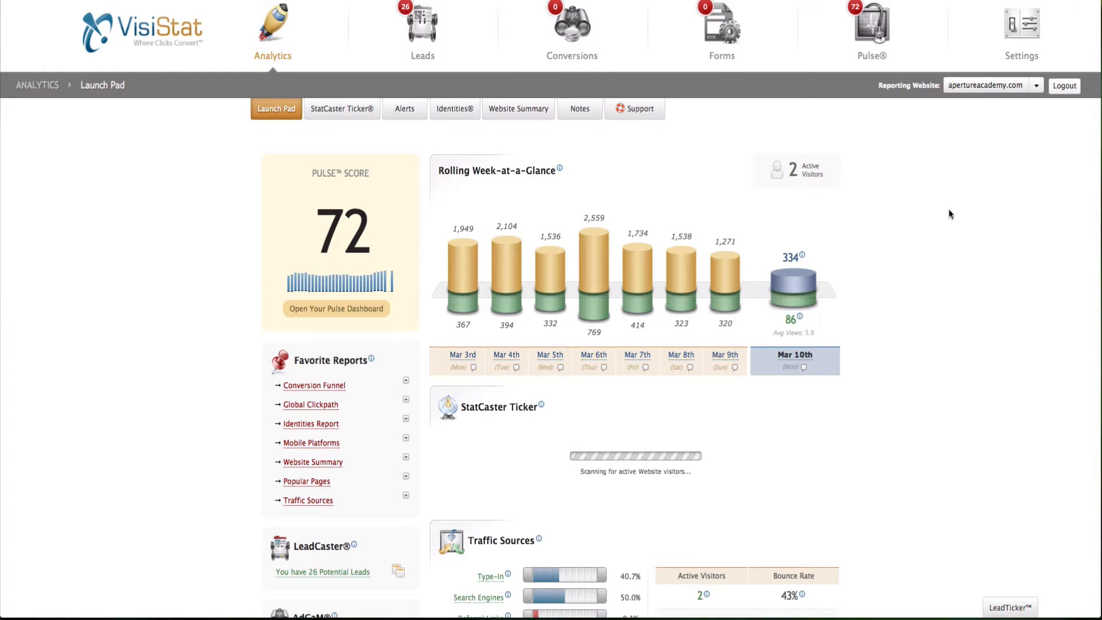
Step: Start a new form under Forms and add a Heading block with an Email field below it
{"action": "left_click", "coordinate": [724, 40]}
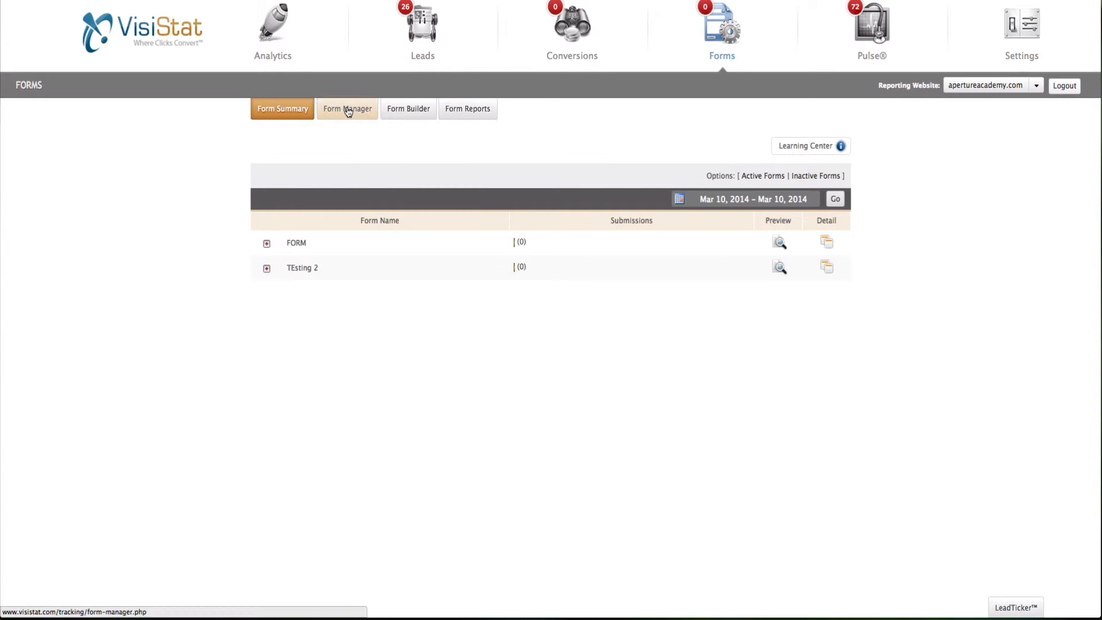
{"action": "left_click", "coordinate": [408, 110]}
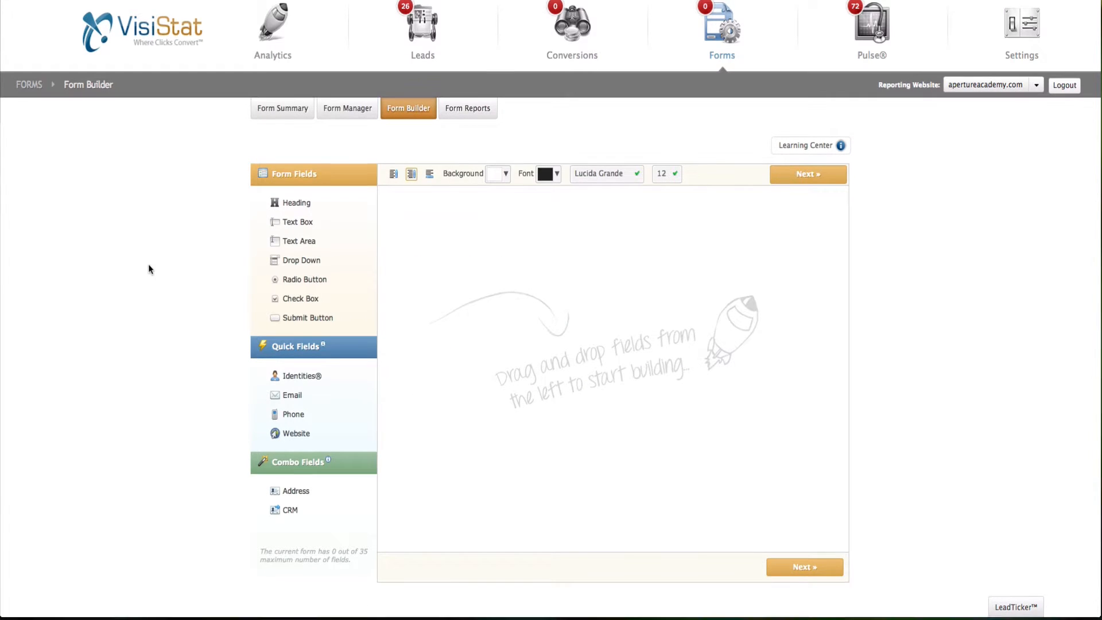
{"action": "scroll", "coordinate": [148, 269], "scroll_direction": "down", "scroll_amount": 1}
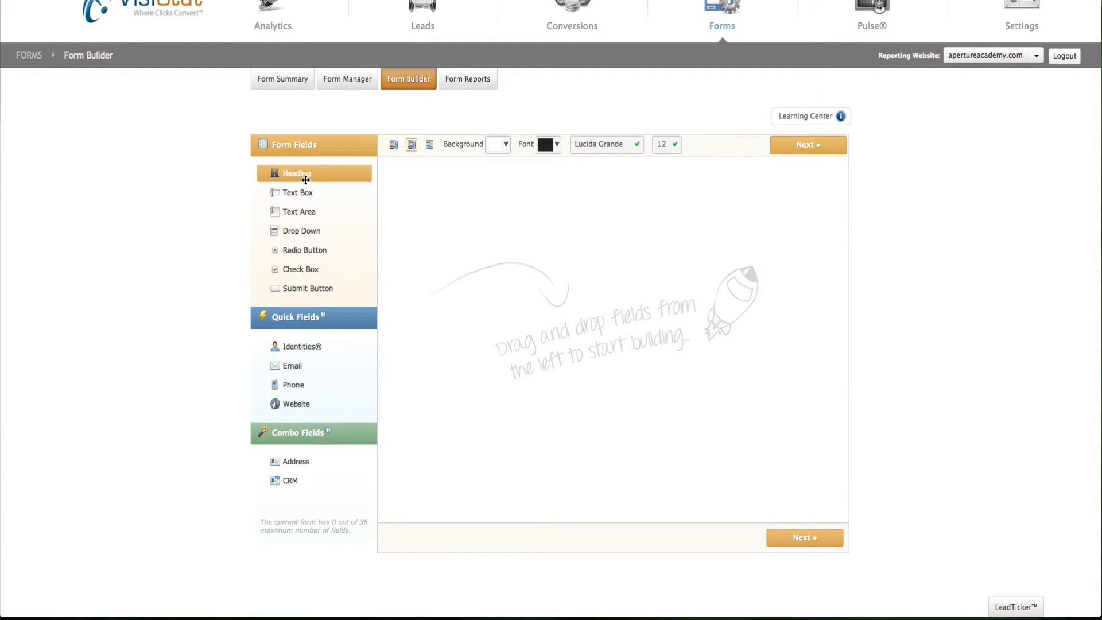
{"action": "left_click_drag", "start_coordinate": [305, 180], "coordinate": [493, 182]}
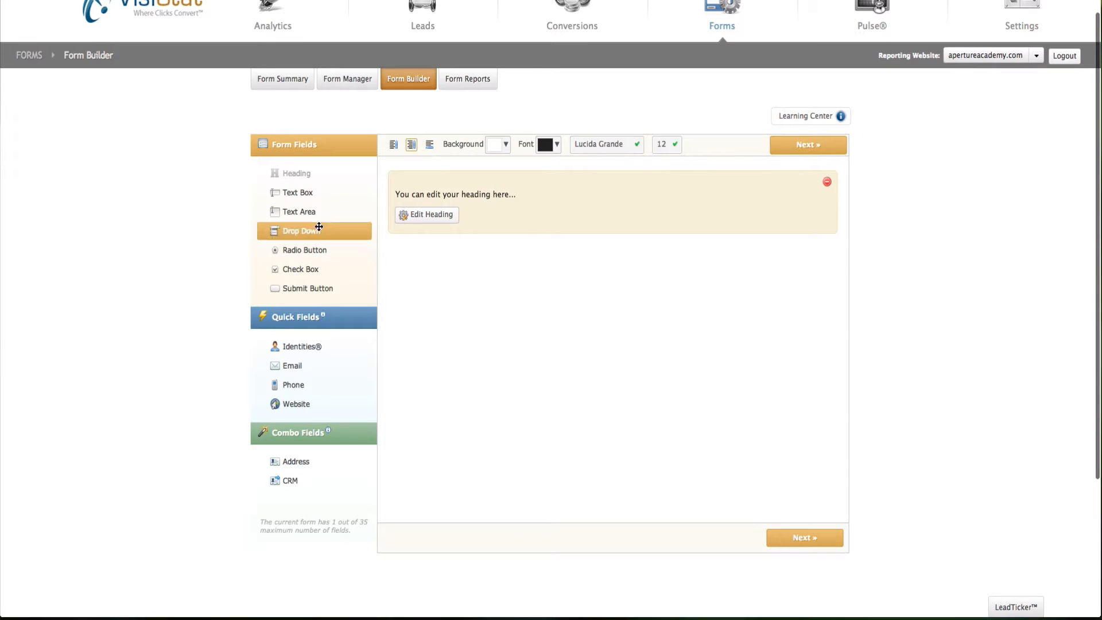
{"action": "left_click_drag", "start_coordinate": [308, 369], "coordinate": [485, 329]}
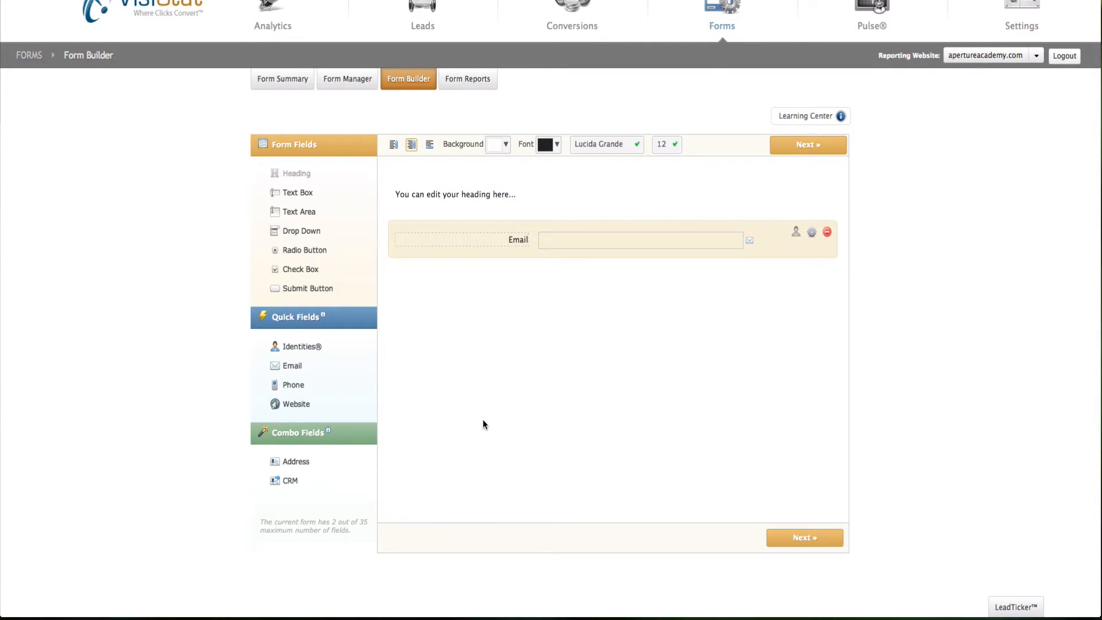
Step: Replace the placeholder heading text with 'Connect With Us'
{"action": "mouse_move", "coordinate": [558, 178]}
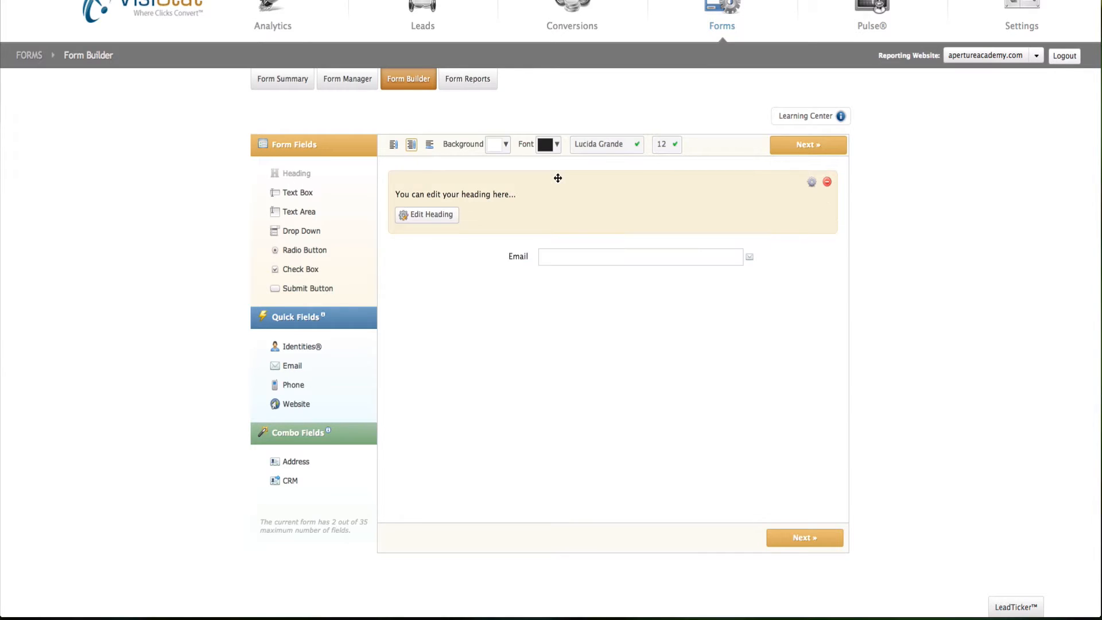
{"action": "left_click", "coordinate": [429, 215]}
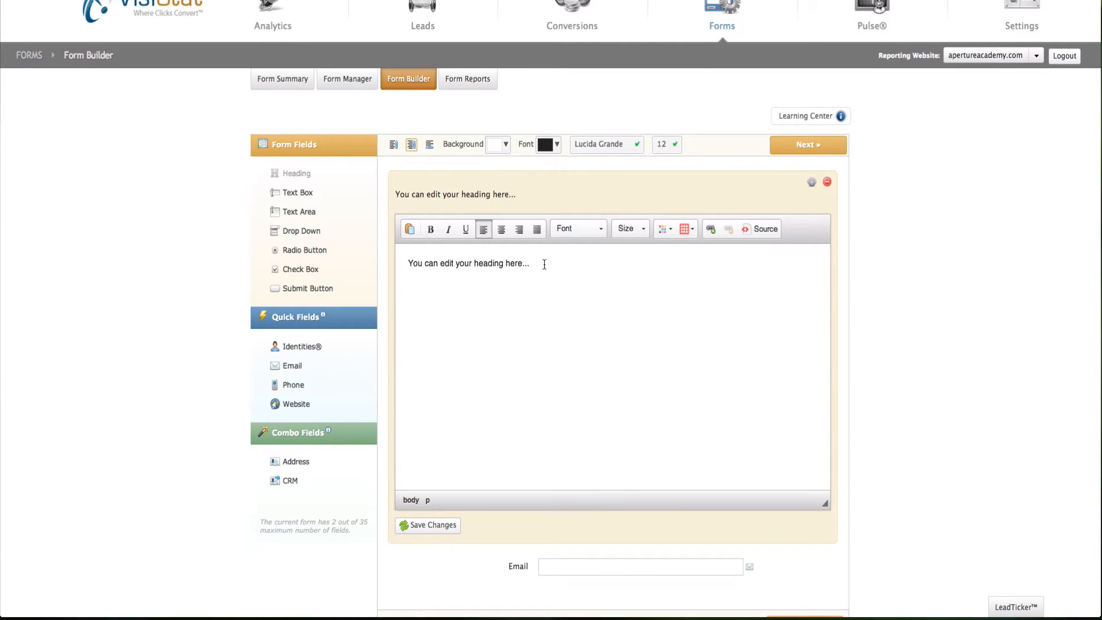
{"action": "left_click_drag", "start_coordinate": [544, 264], "coordinate": [398, 248]}
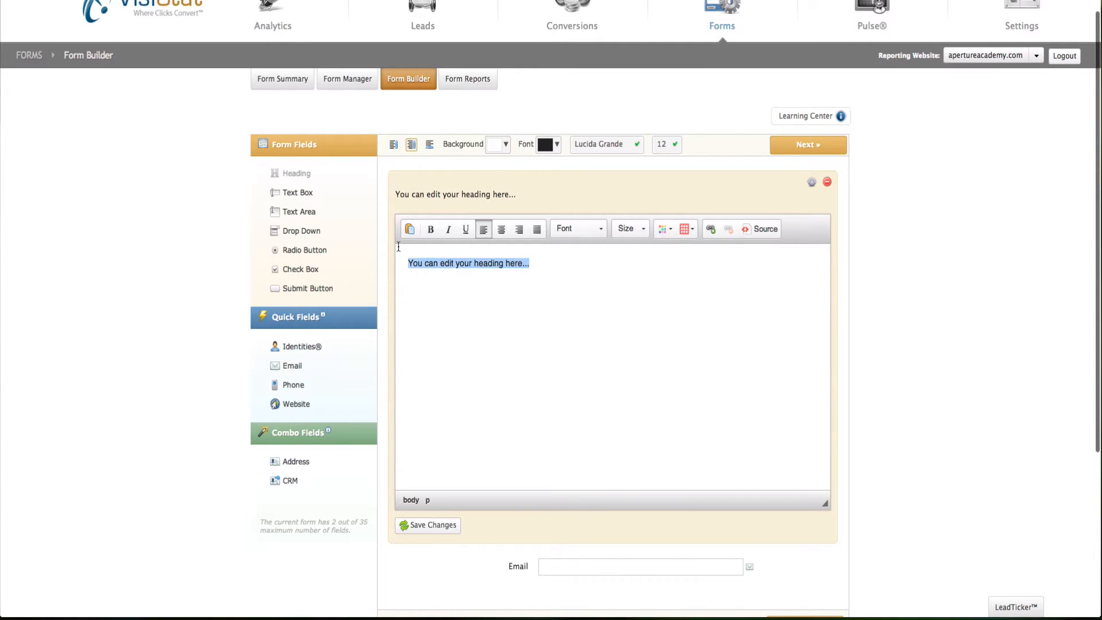
{"action": "type", "text": "Connect With Us"}
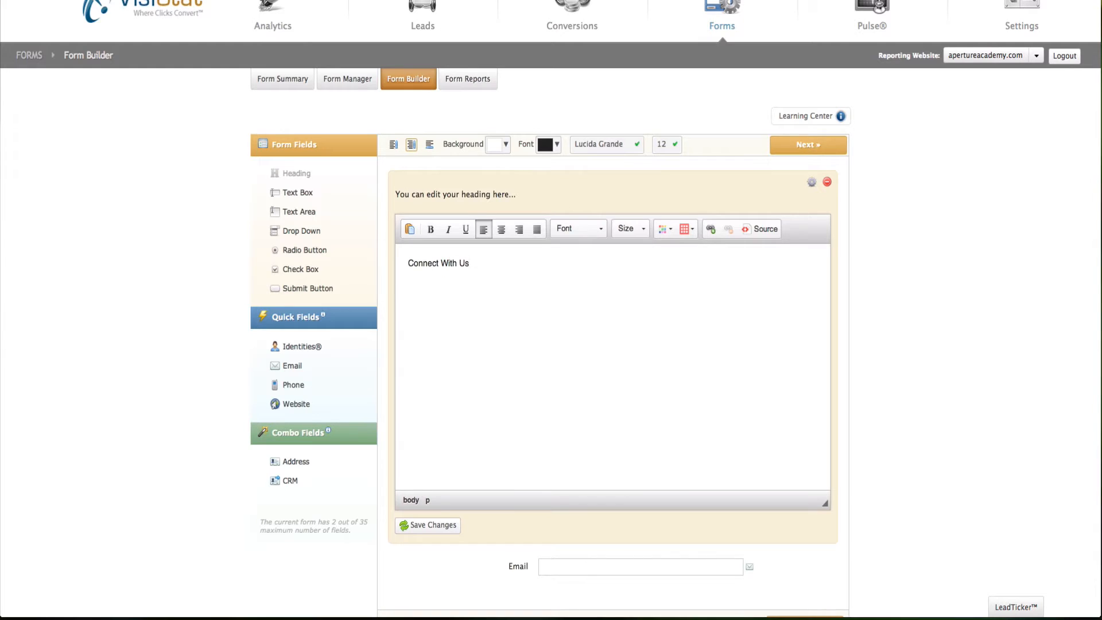
{"action": "left_click_drag", "start_coordinate": [485, 265], "coordinate": [386, 265]}
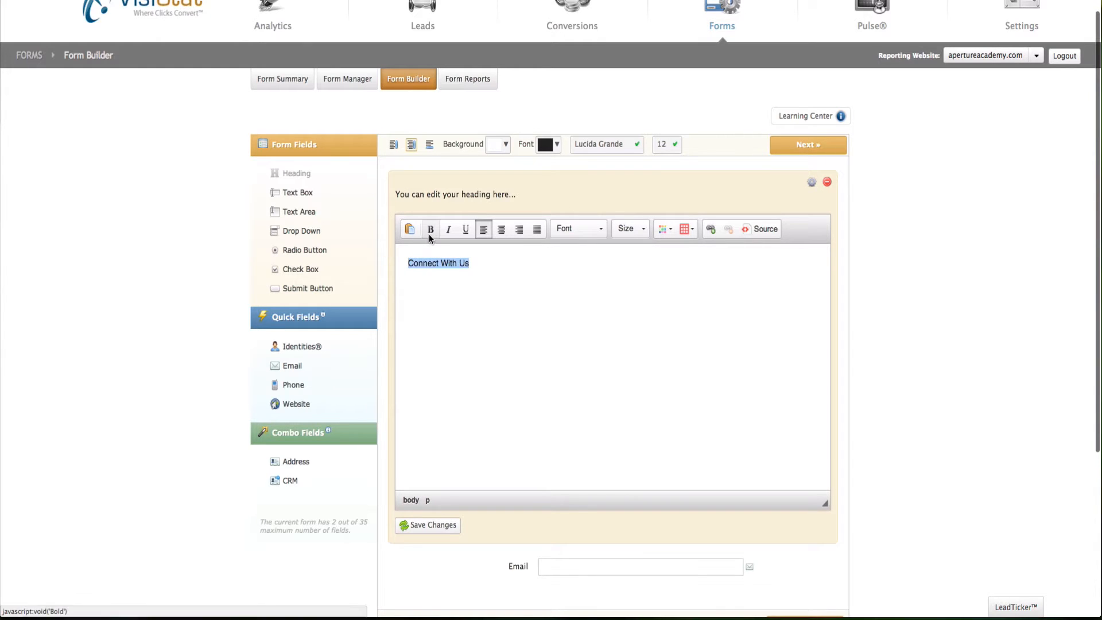
Step: Style the heading in white, size 24 Trebuchet MS and save the changes
{"action": "left_click", "coordinate": [599, 229]}
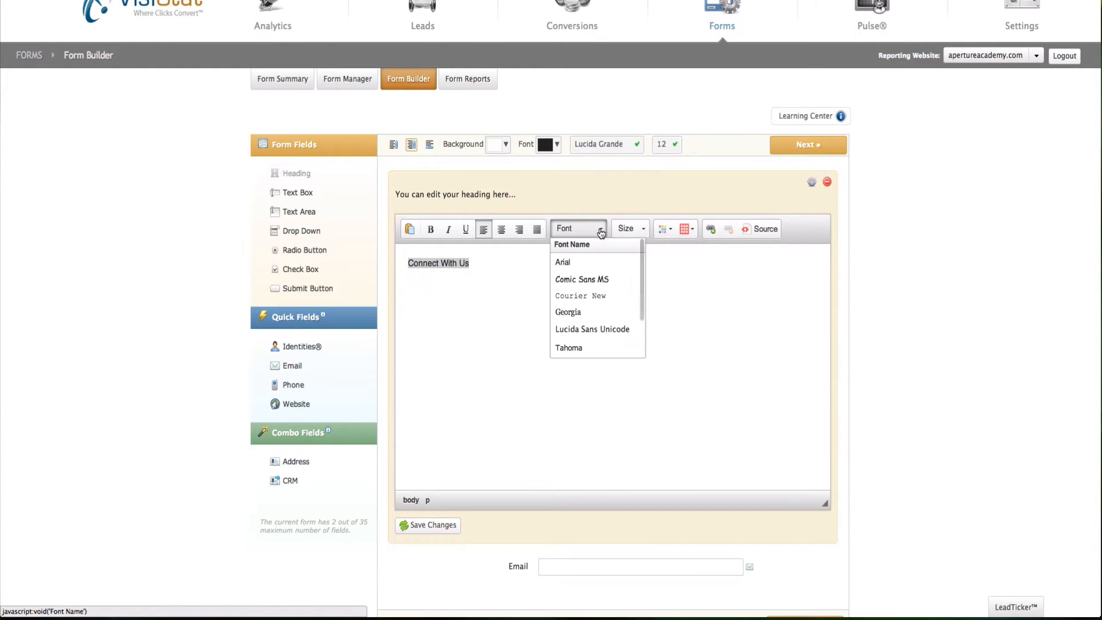
{"action": "scroll", "coordinate": [599, 298], "scroll_direction": "down", "scroll_amount": 3}
{"action": "left_click", "coordinate": [597, 318]}
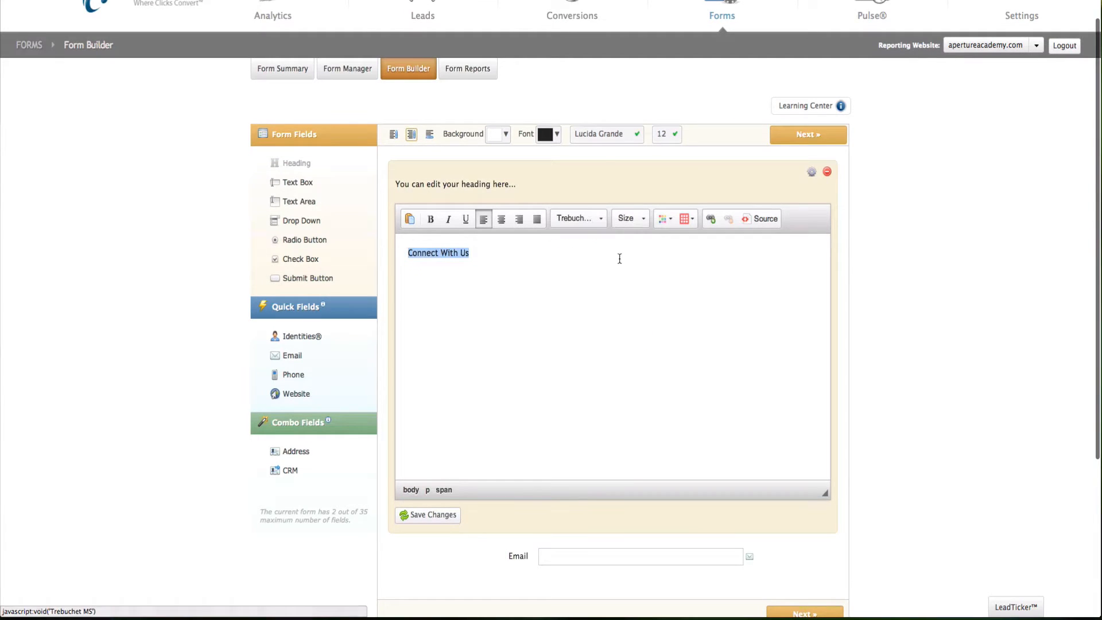
{"action": "left_click", "coordinate": [644, 220]}
{"action": "scroll", "coordinate": [635, 304], "scroll_direction": "down", "scroll_amount": 2}
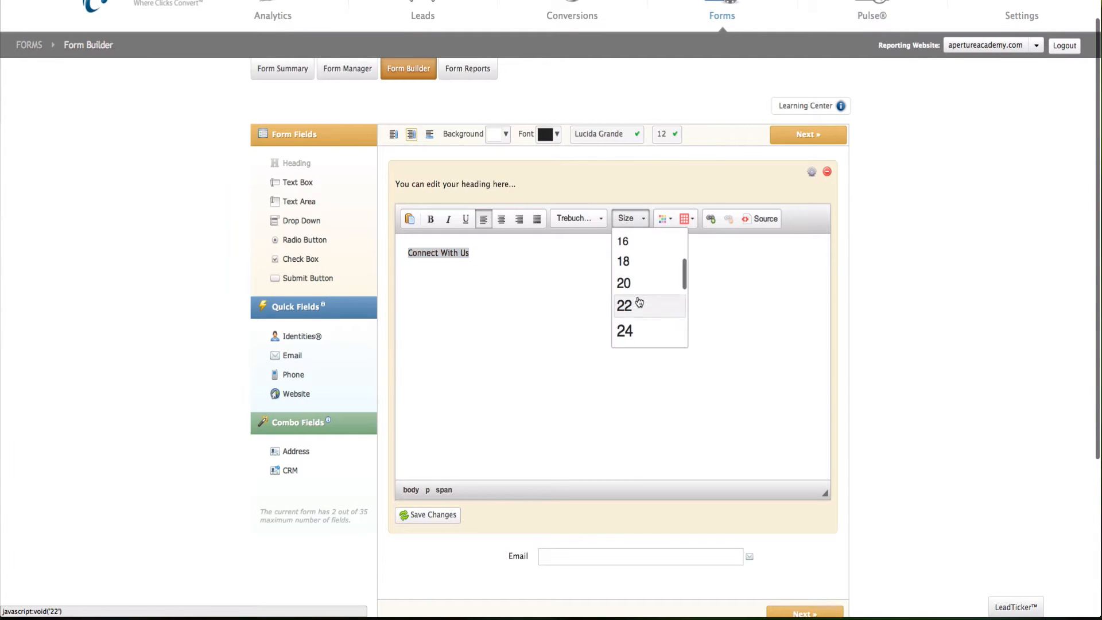
{"action": "left_click", "coordinate": [628, 329]}
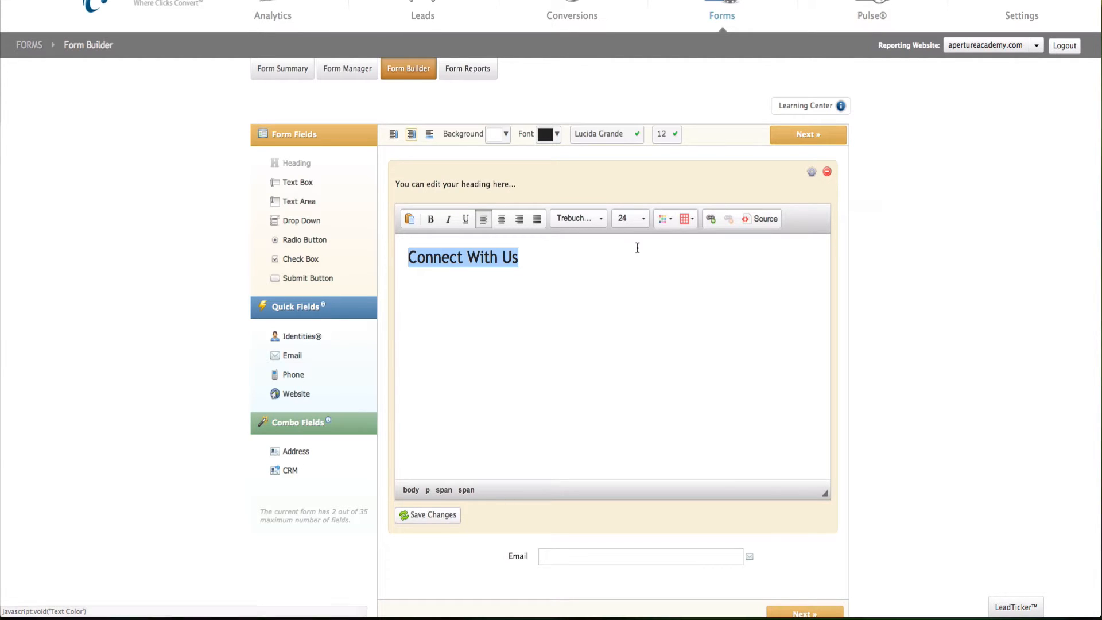
{"action": "left_click", "coordinate": [667, 219]}
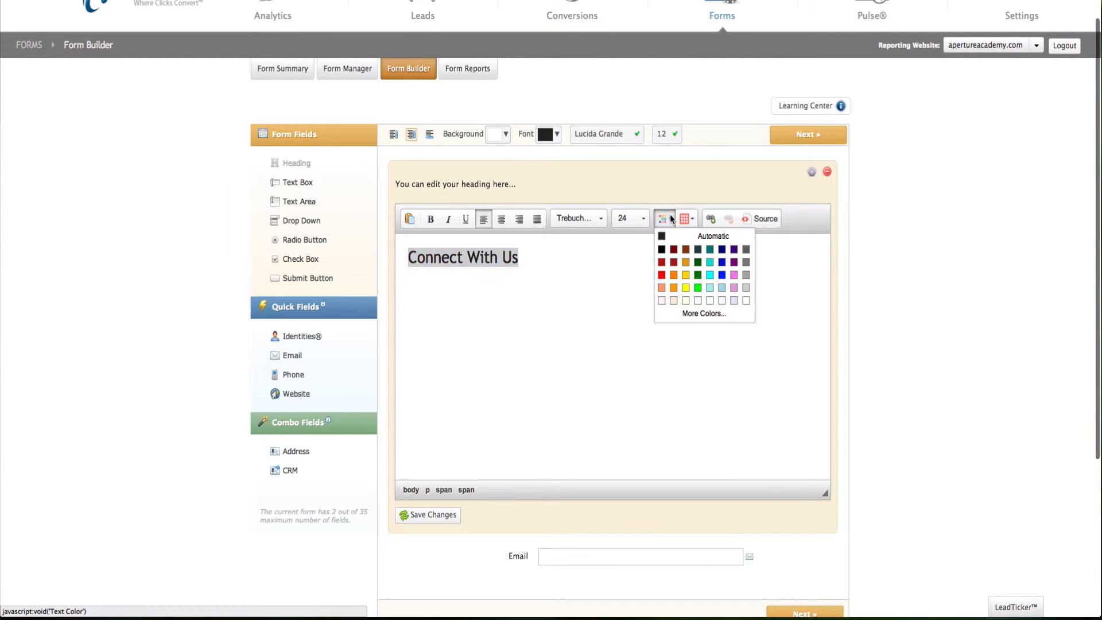
{"action": "left_click", "coordinate": [745, 300]}
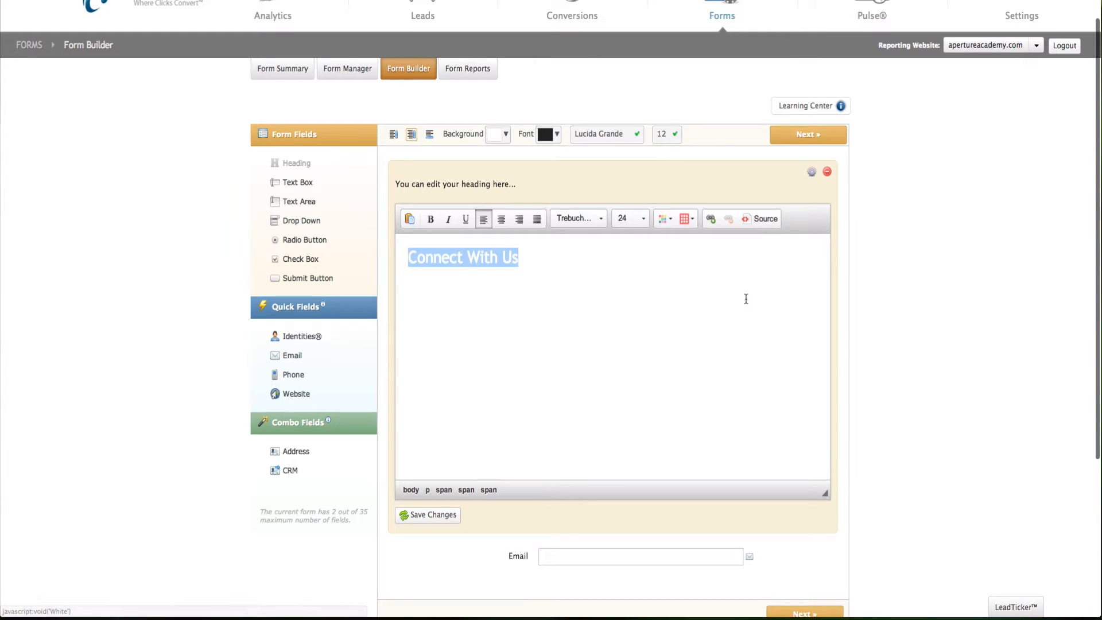
{"action": "left_click", "coordinate": [429, 516]}
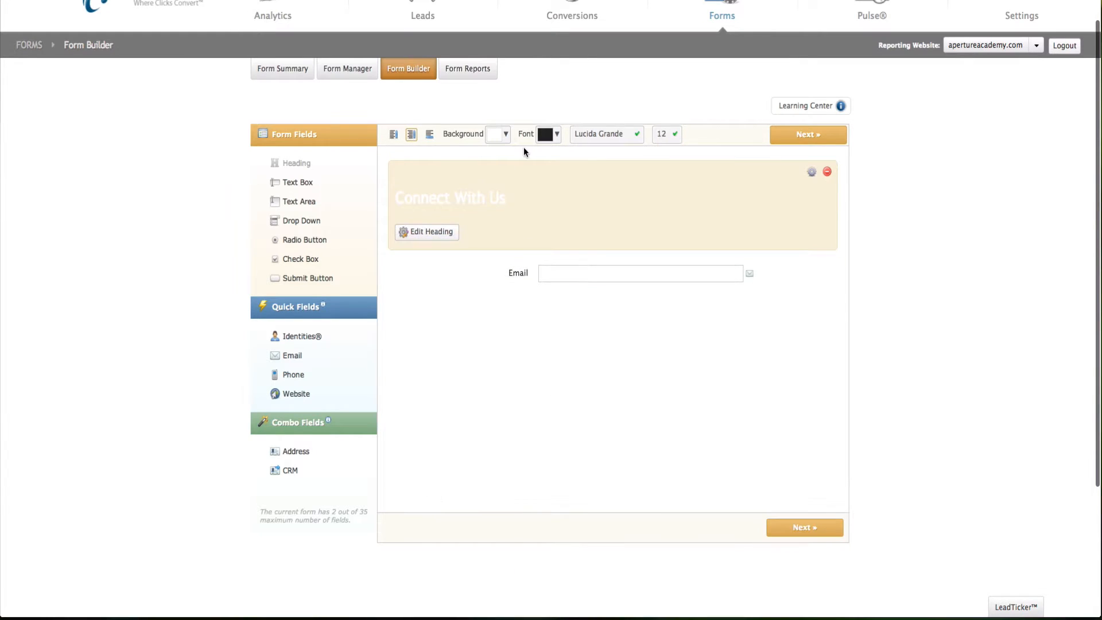
Step: Set the form background colour to black
{"action": "left_click", "coordinate": [505, 135]}
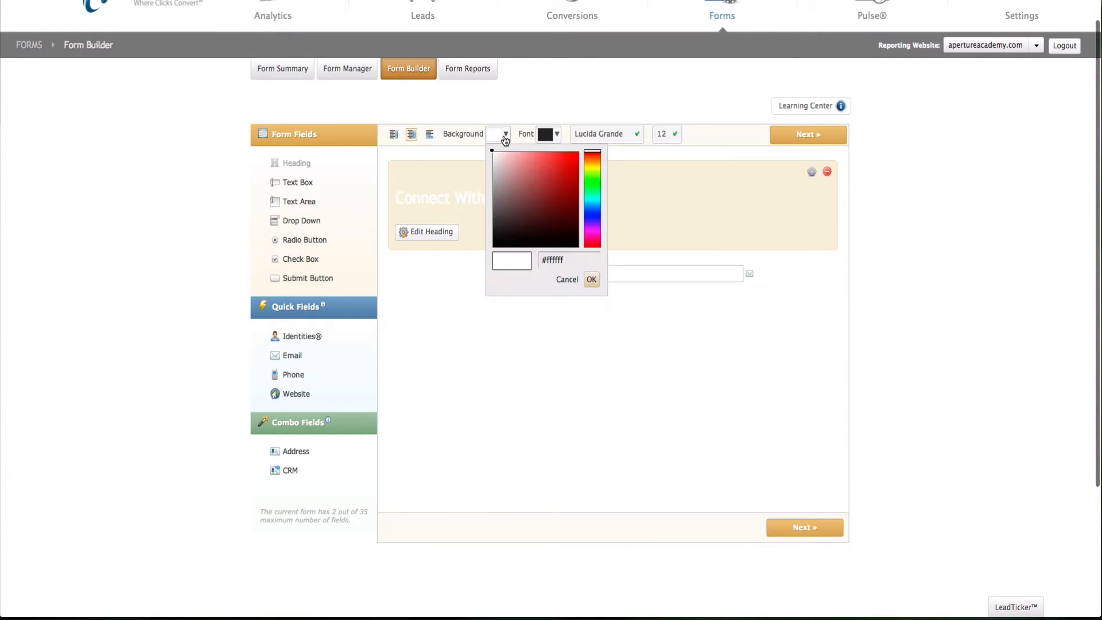
{"action": "left_click", "coordinate": [497, 247]}
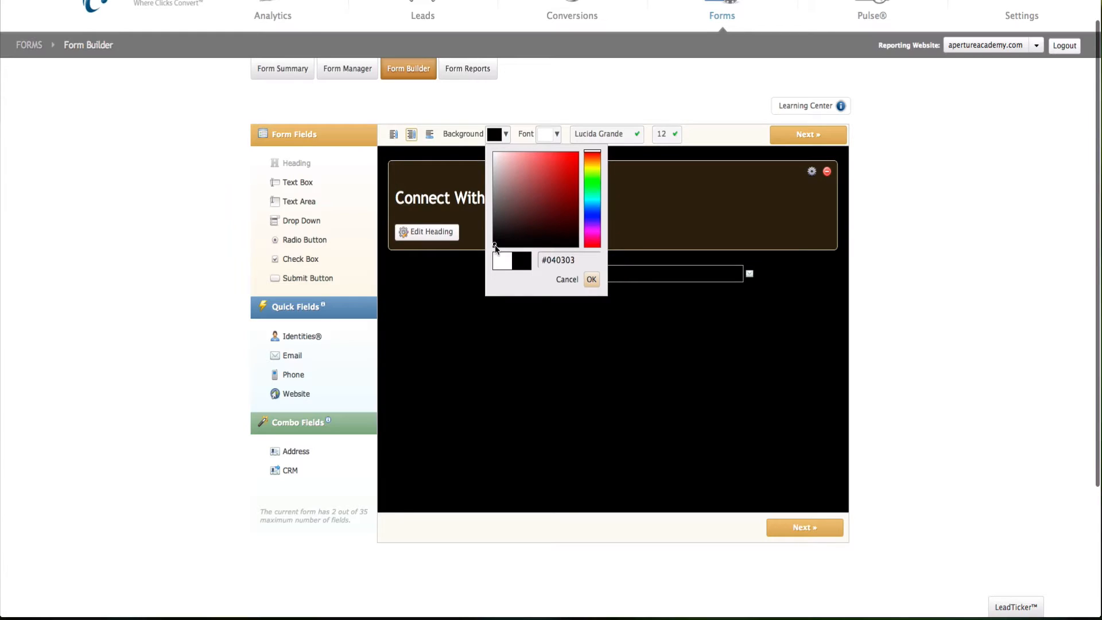
{"action": "left_click", "coordinate": [591, 280]}
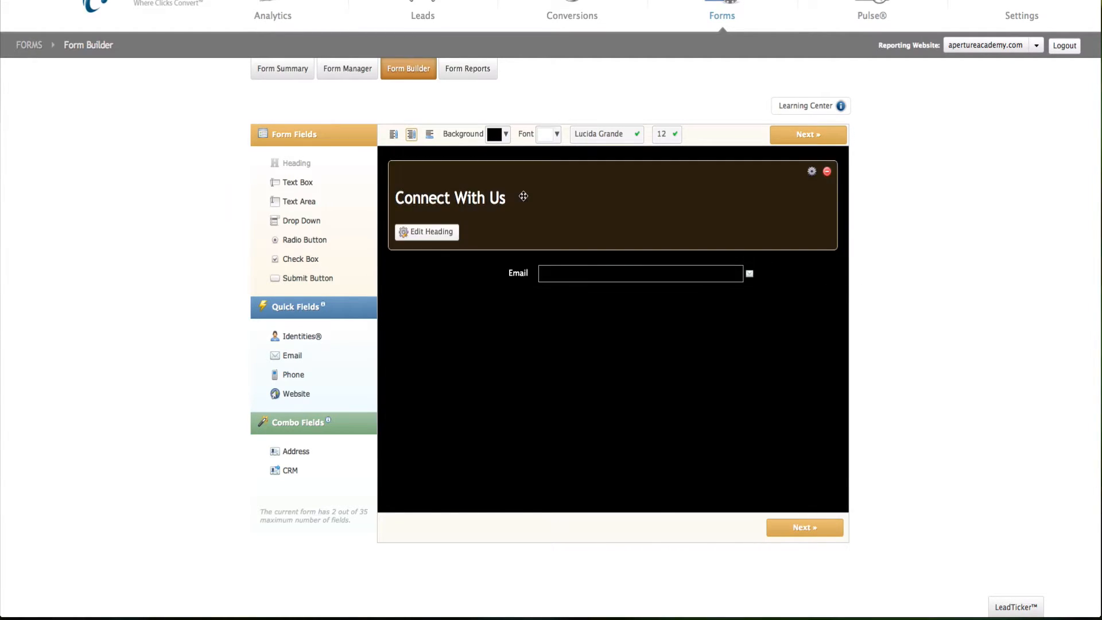
Step: Centre the 'Connect With Us' heading and save it
{"action": "left_click", "coordinate": [435, 234]}
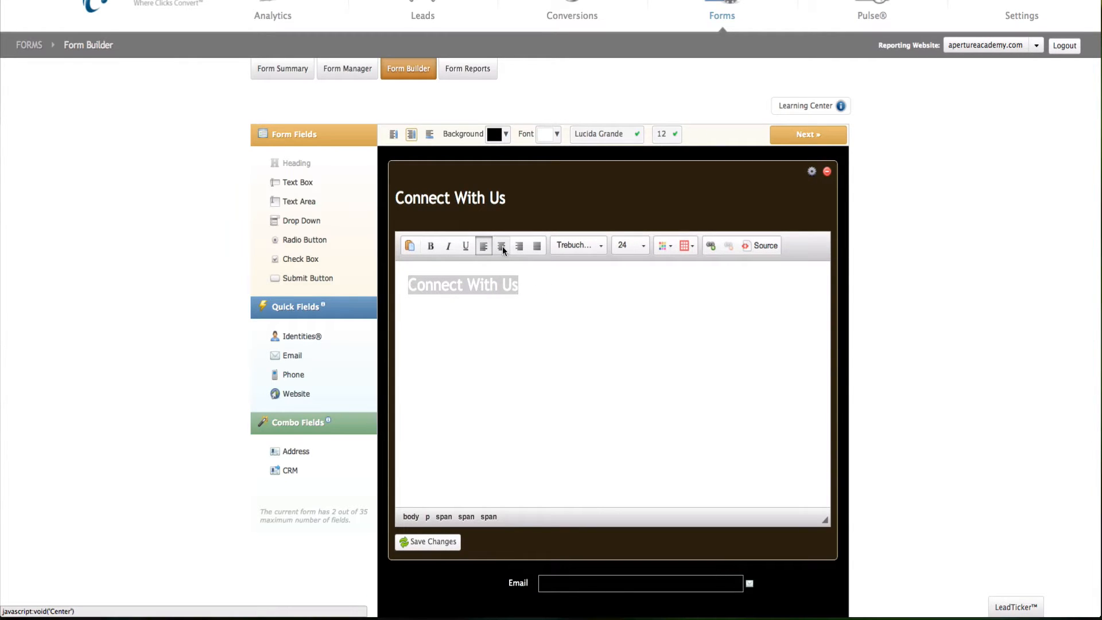
{"action": "left_click", "coordinate": [502, 247]}
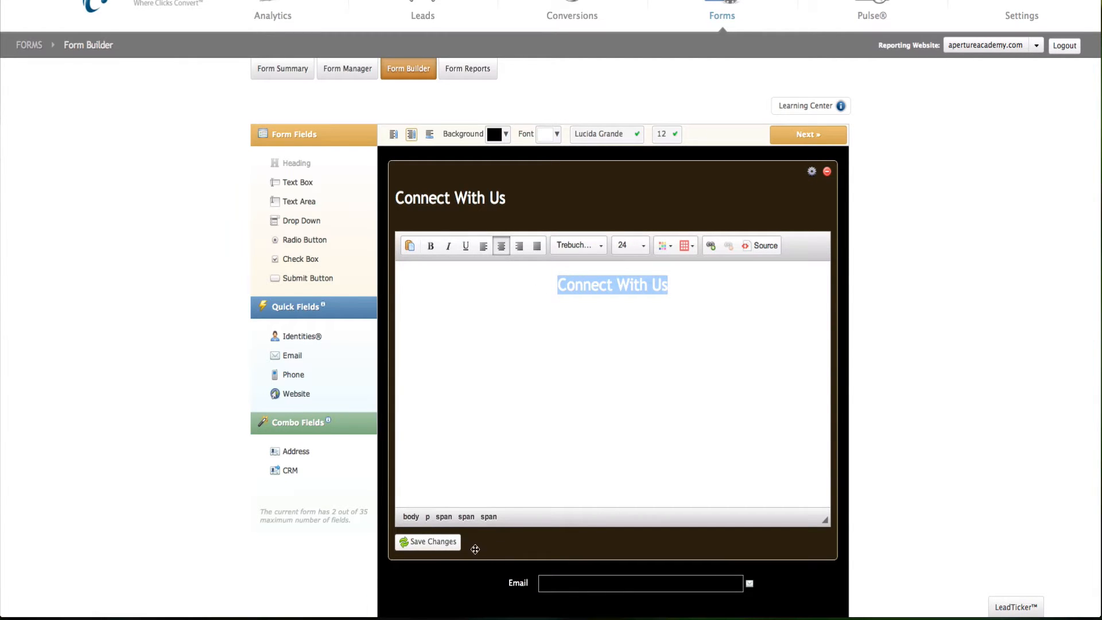
{"action": "left_click", "coordinate": [430, 541]}
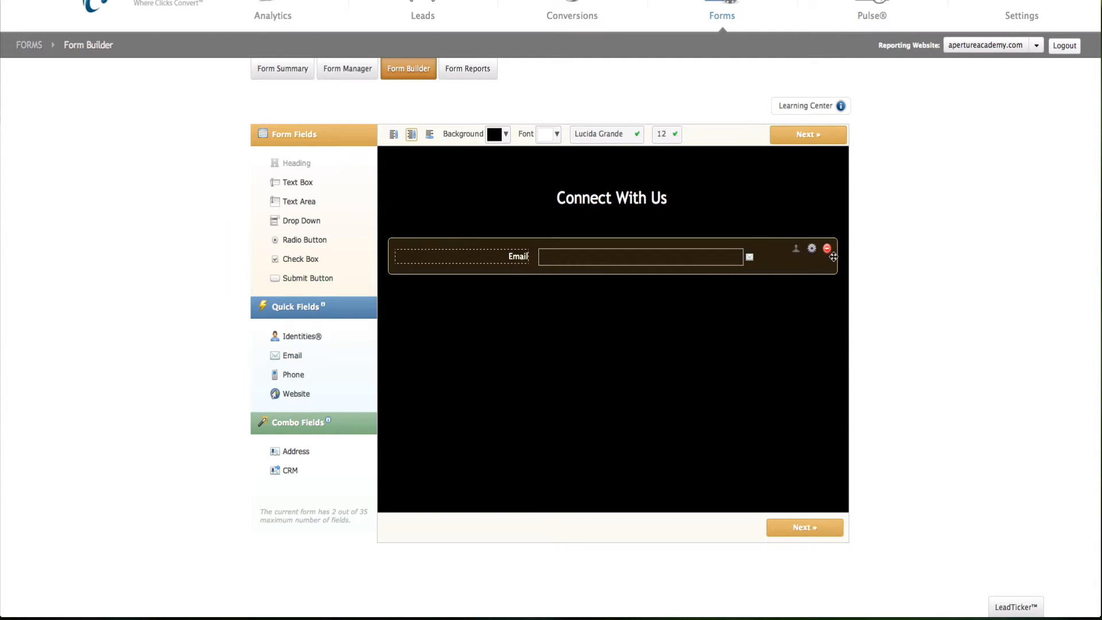
Step: Replace the Email field with a CRM contact fields block and show its properties
{"action": "left_click", "coordinate": [827, 249]}
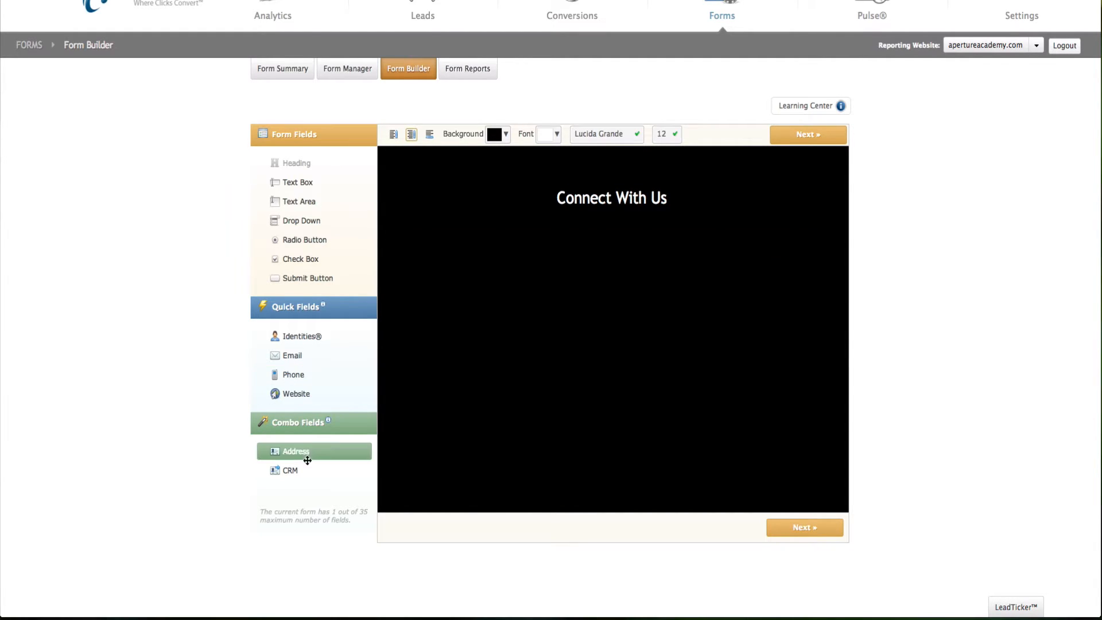
{"action": "left_click_drag", "start_coordinate": [291, 470], "coordinate": [486, 322]}
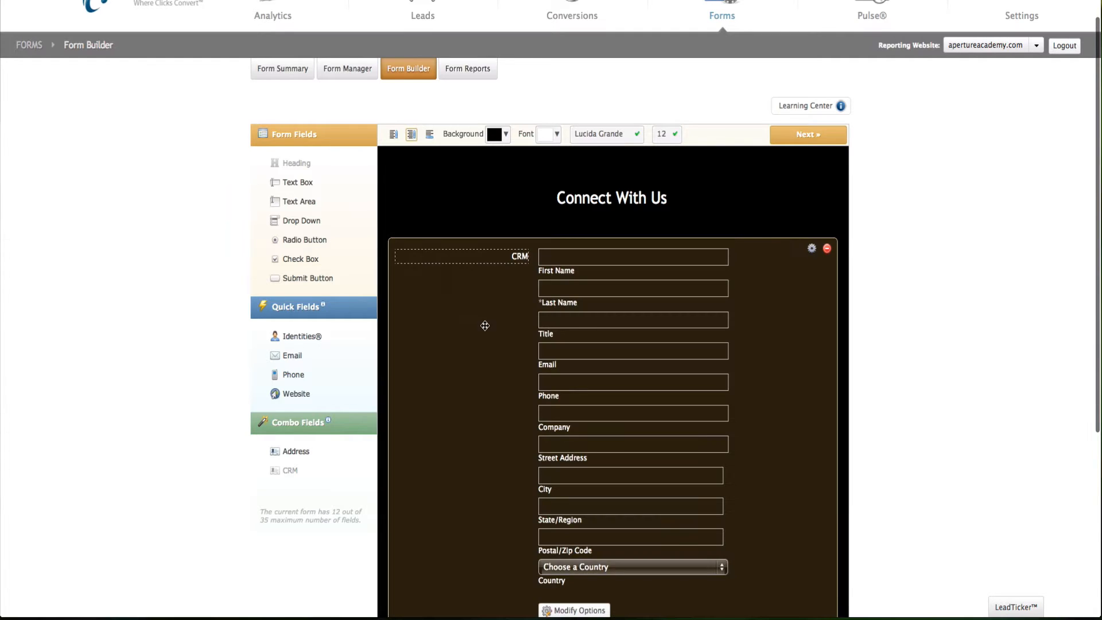
{"action": "scroll", "coordinate": [486, 383], "scroll_direction": "down", "scroll_amount": 3}
{"action": "left_click", "coordinate": [554, 525]}
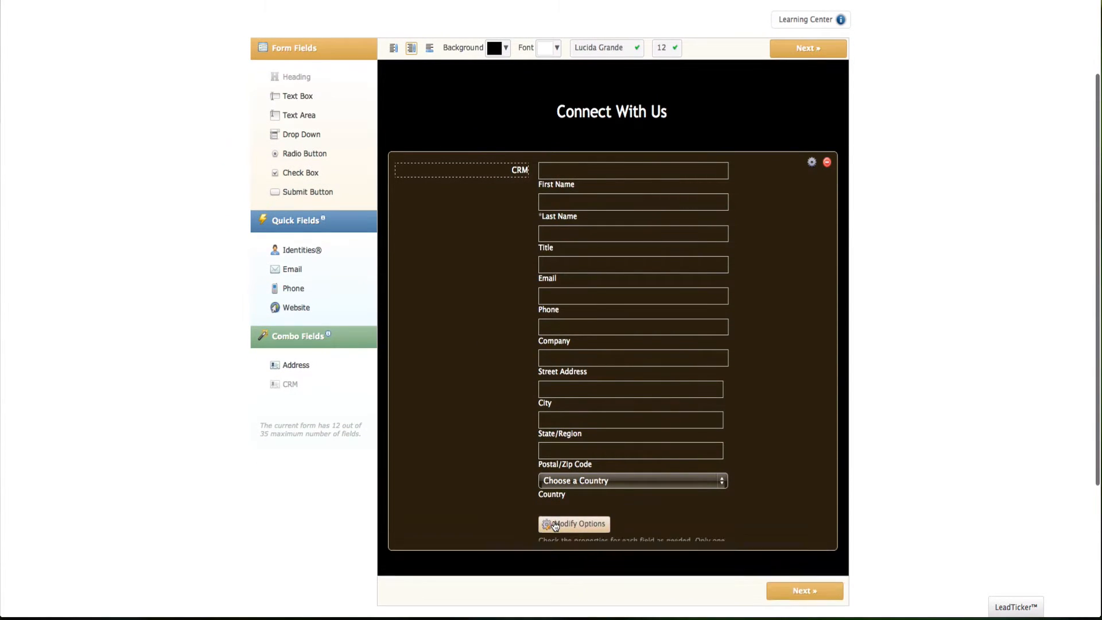
{"action": "scroll", "coordinate": [555, 523], "scroll_direction": "down", "scroll_amount": 5}
{"action": "scroll", "coordinate": [555, 522], "scroll_direction": "down", "scroll_amount": 3}
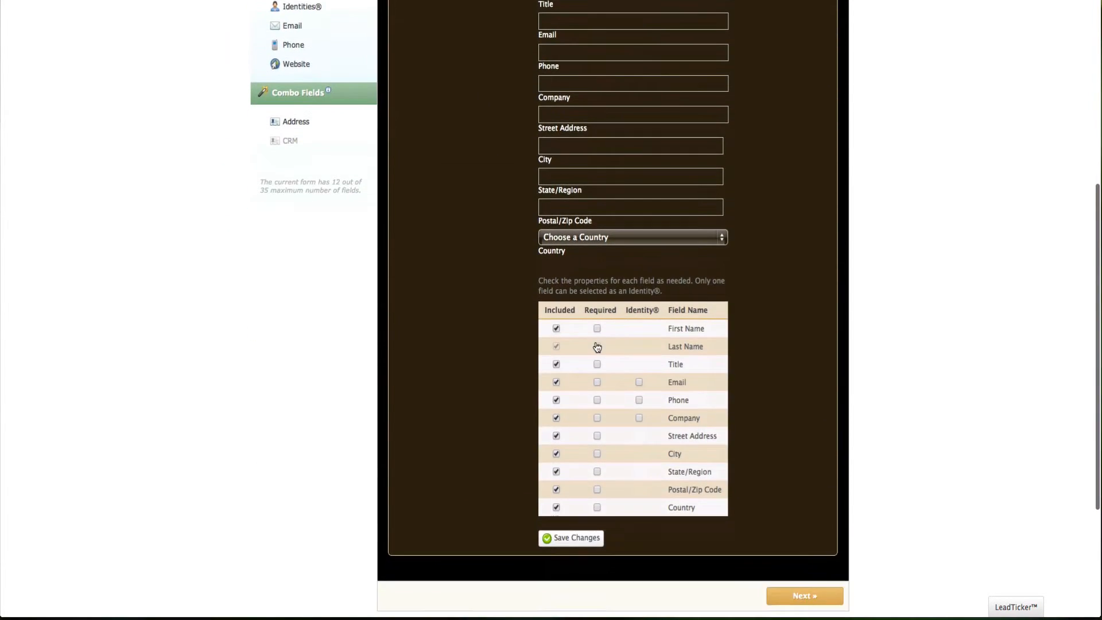
Step: Make First Name and Email required, exclude Title, City and State/Region, and save
{"action": "left_click", "coordinate": [597, 329]}
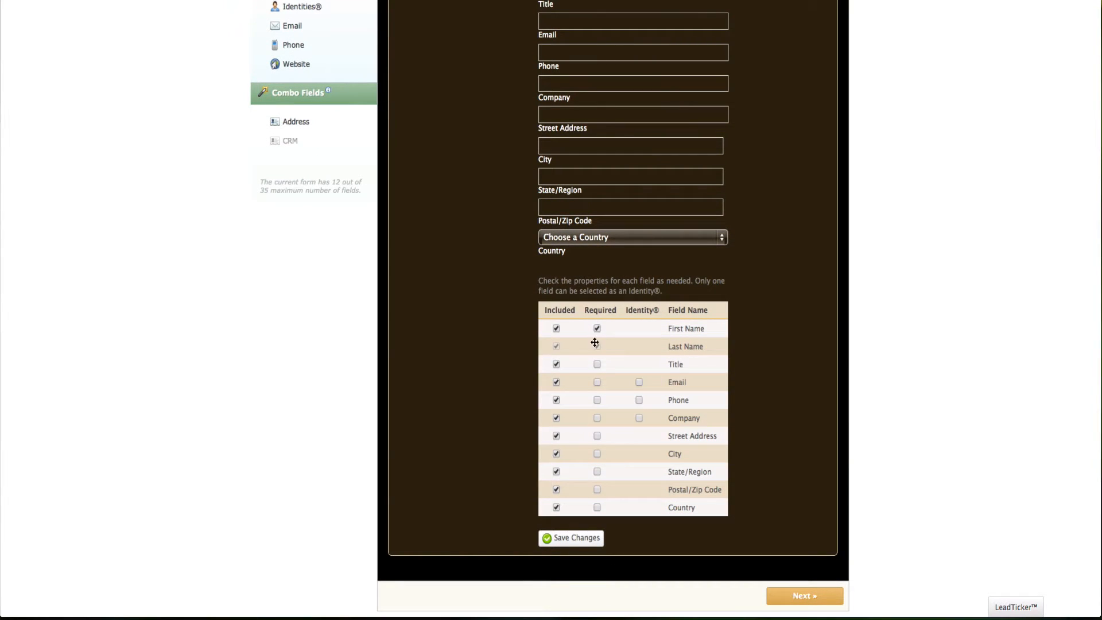
{"action": "left_click", "coordinate": [597, 383]}
{"action": "scroll", "coordinate": [583, 467], "scroll_direction": "down", "scroll_amount": 1}
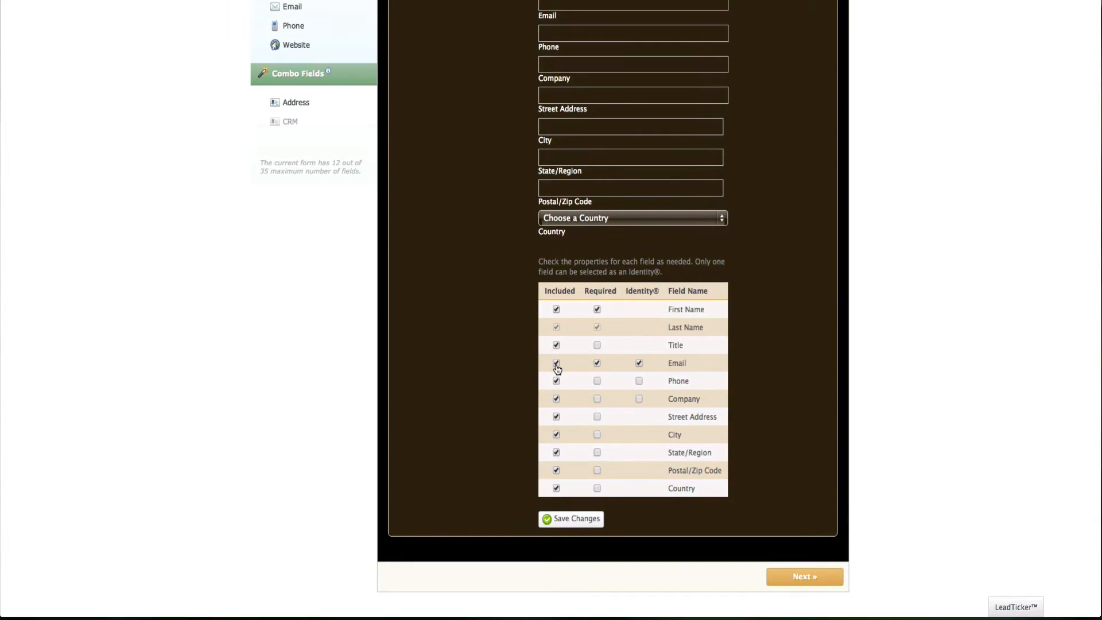
{"action": "left_click", "coordinate": [556, 346]}
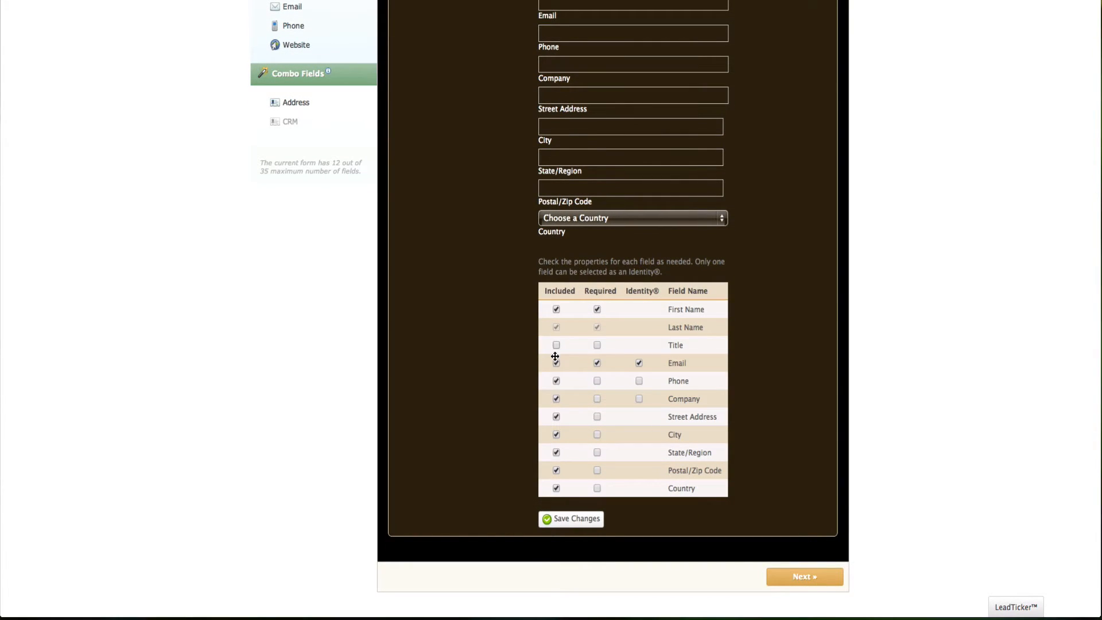
{"action": "left_click", "coordinate": [556, 433]}
{"action": "left_click", "coordinate": [556, 453]}
{"action": "left_click", "coordinate": [567, 519]}
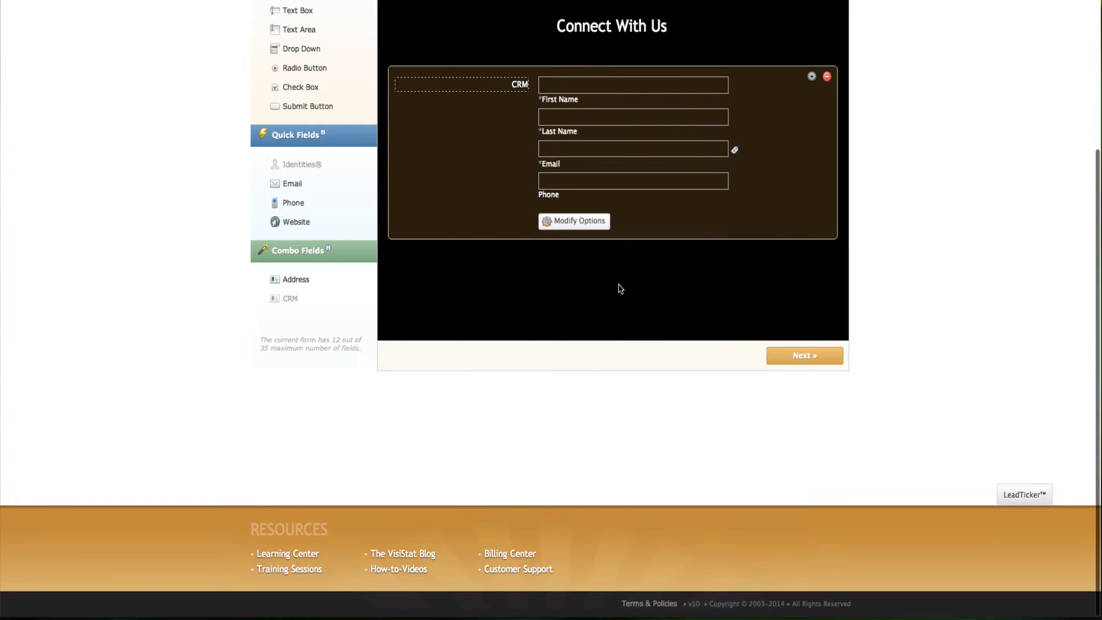
Step: Rename the CRM block's label to 'Contact Info'
{"action": "scroll", "coordinate": [619, 288], "scroll_direction": "up", "scroll_amount": 3}
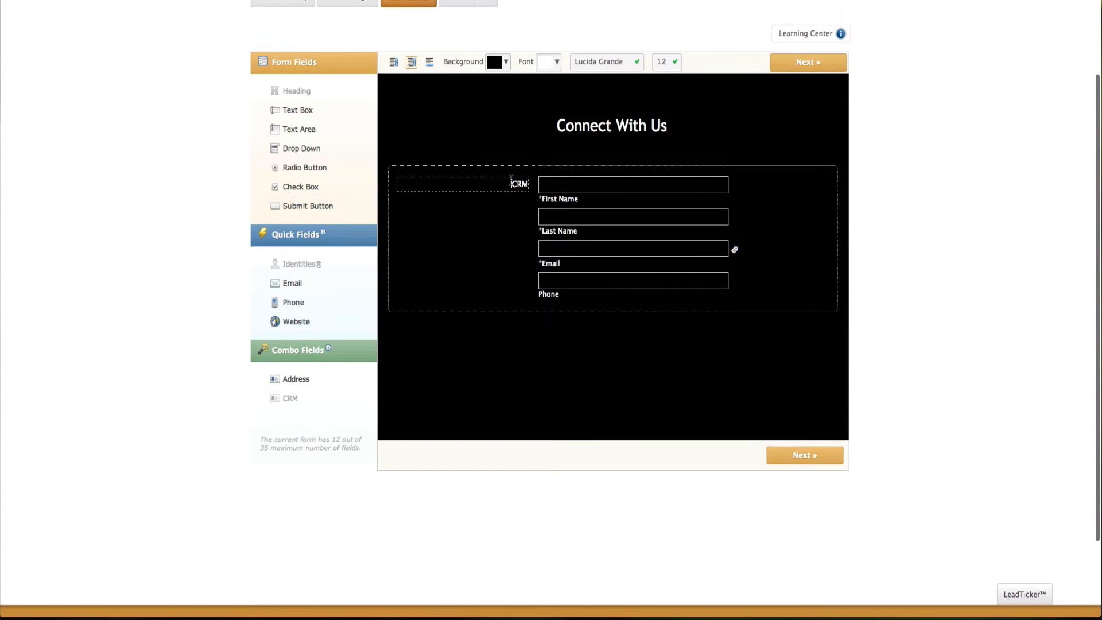
{"action": "left_click_drag", "start_coordinate": [511, 178], "coordinate": [540, 182]}
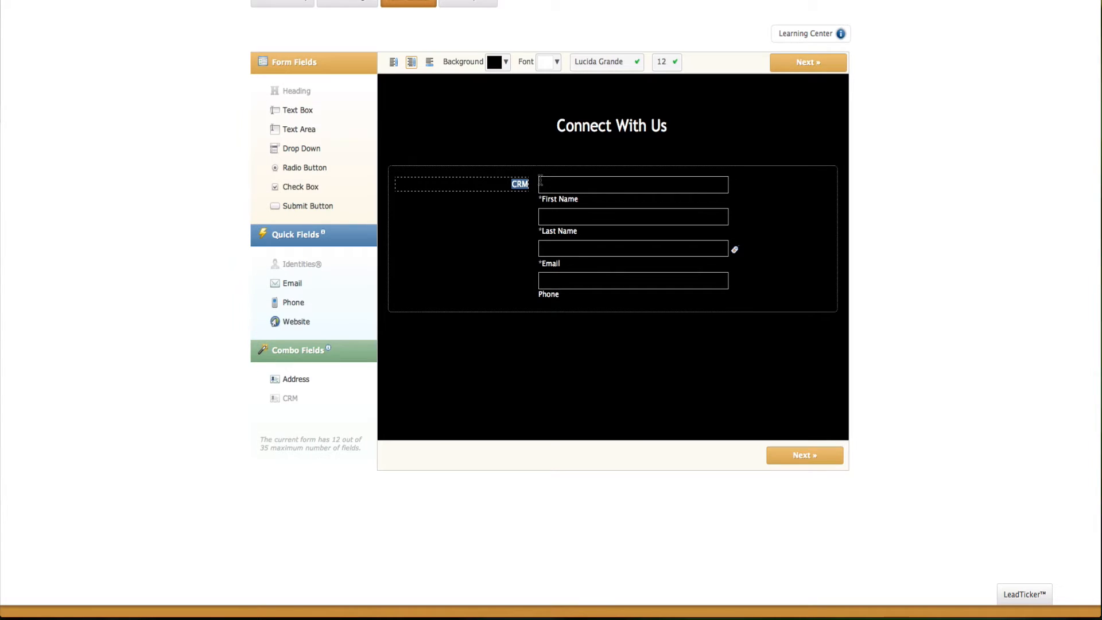
{"action": "type", "text": "Contact Info"}
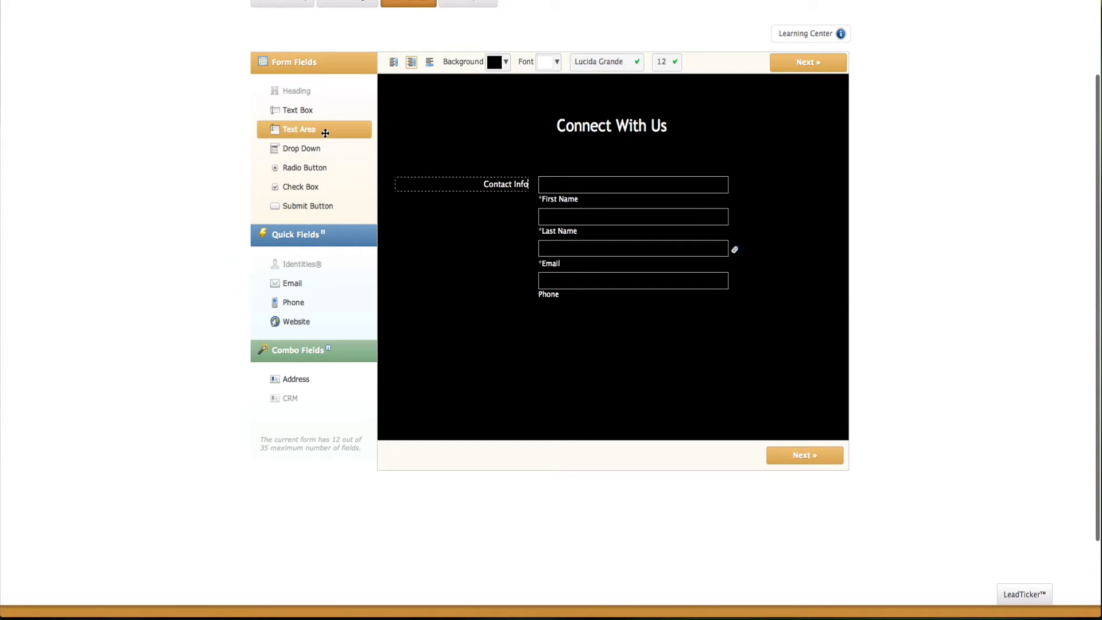
Step: Add a text area labelled 'Message' below the Phone field
{"action": "left_click_drag", "start_coordinate": [323, 131], "coordinate": [515, 355]}
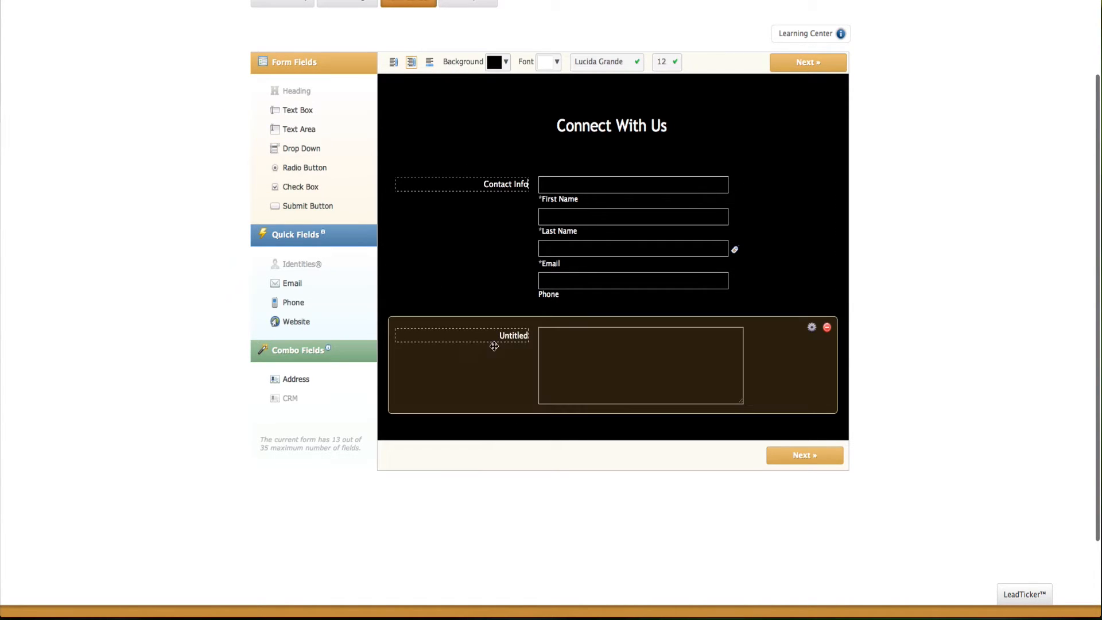
{"action": "left_click", "coordinate": [494, 336]}
{"action": "type", "text": "Me"}
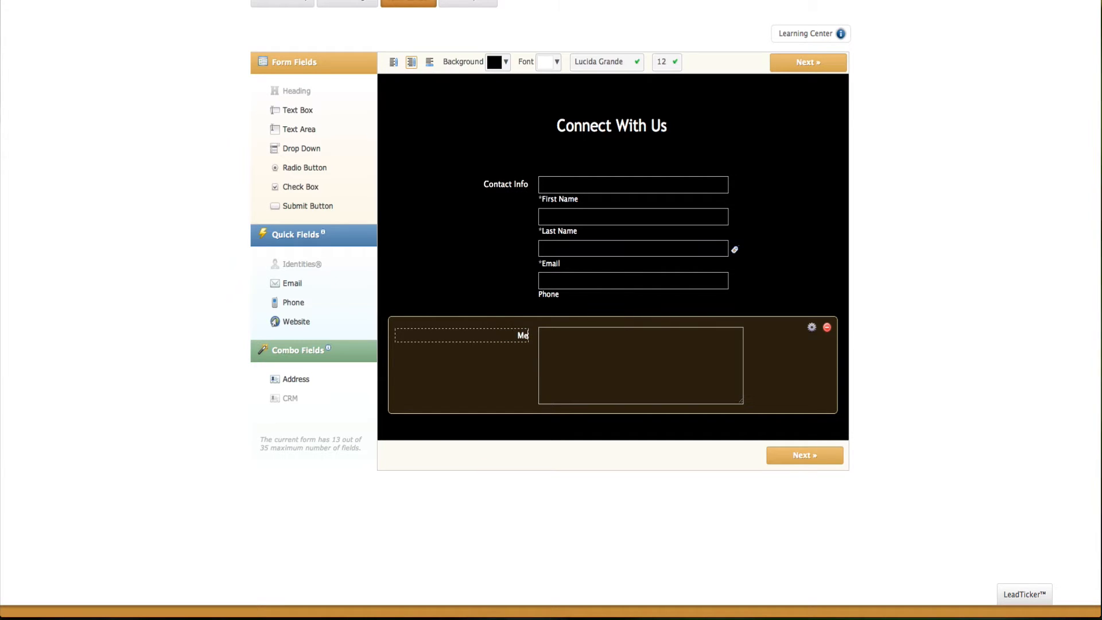
{"action": "type", "text": "ssage"}
{"action": "left_click", "coordinate": [494, 439]}
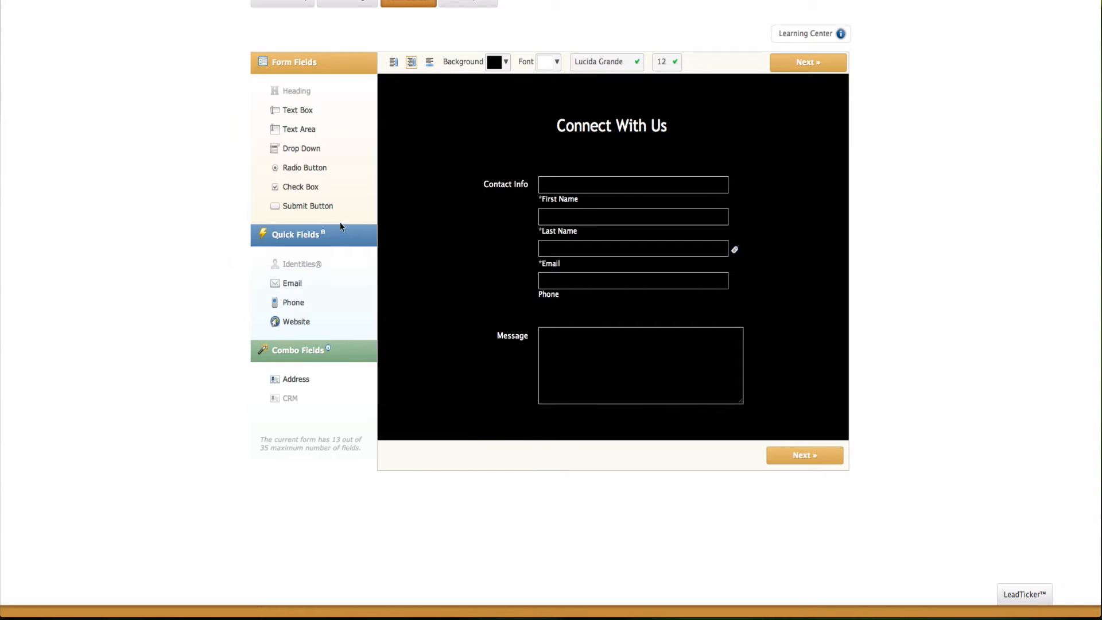
Step: Add a Submit button below Message and check the Submit and Message options
{"action": "left_click_drag", "start_coordinate": [329, 205], "coordinate": [542, 476]}
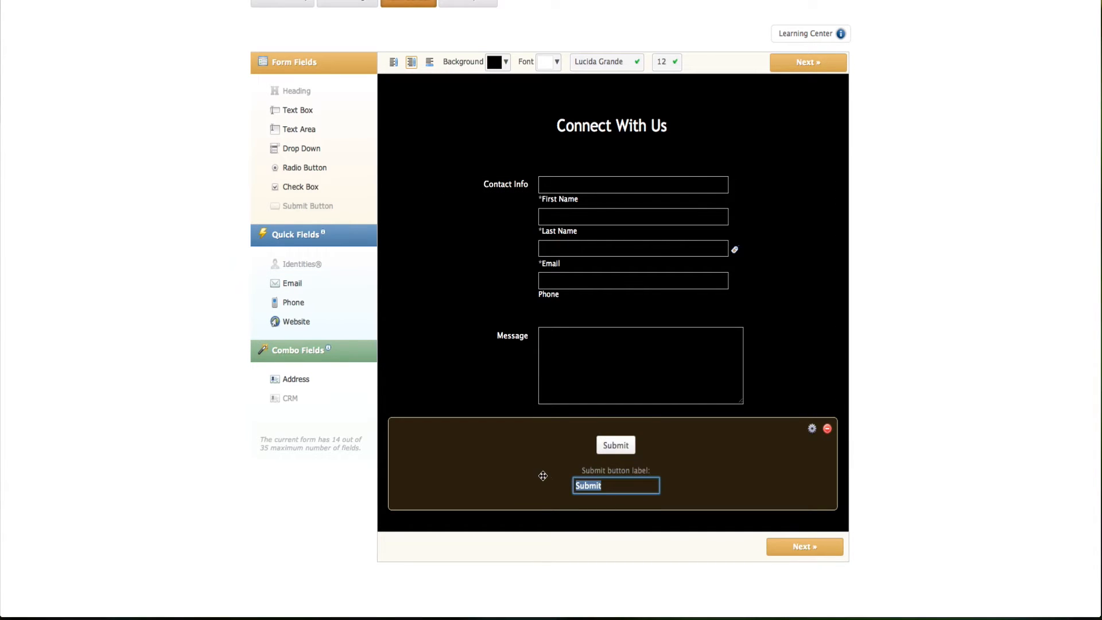
{"action": "left_click", "coordinate": [593, 529]}
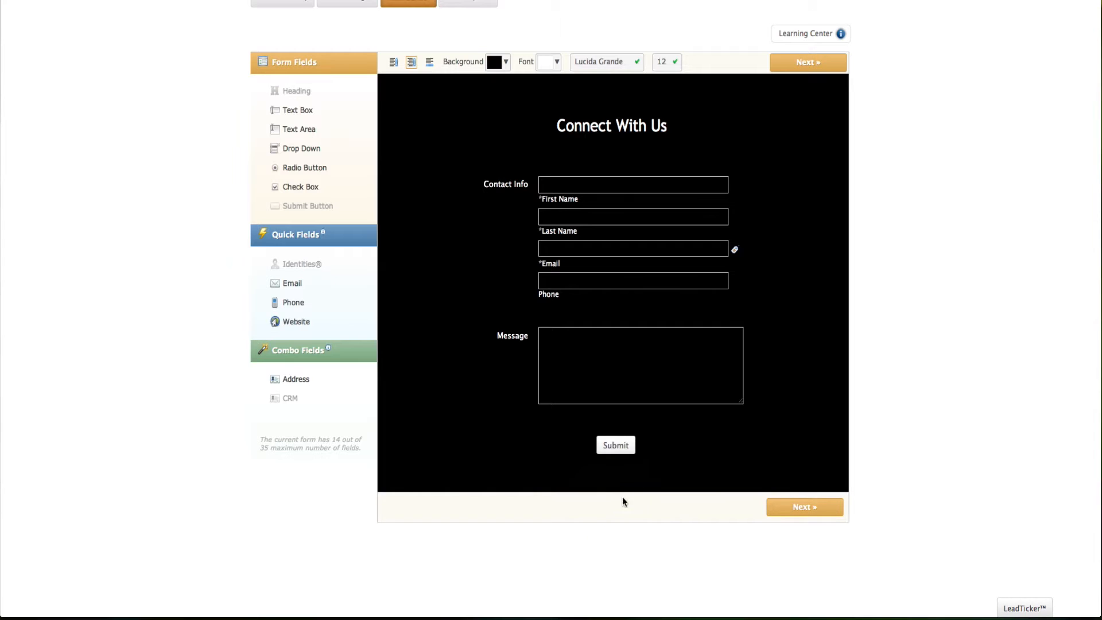
{"action": "left_click", "coordinate": [681, 462]}
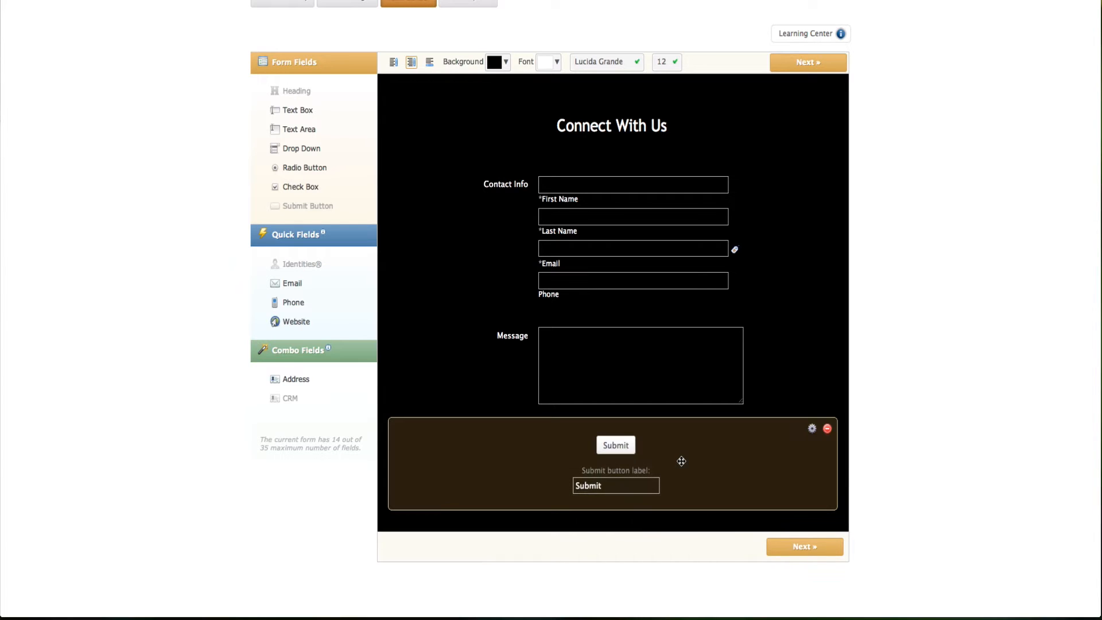
{"action": "left_click", "coordinate": [811, 430]}
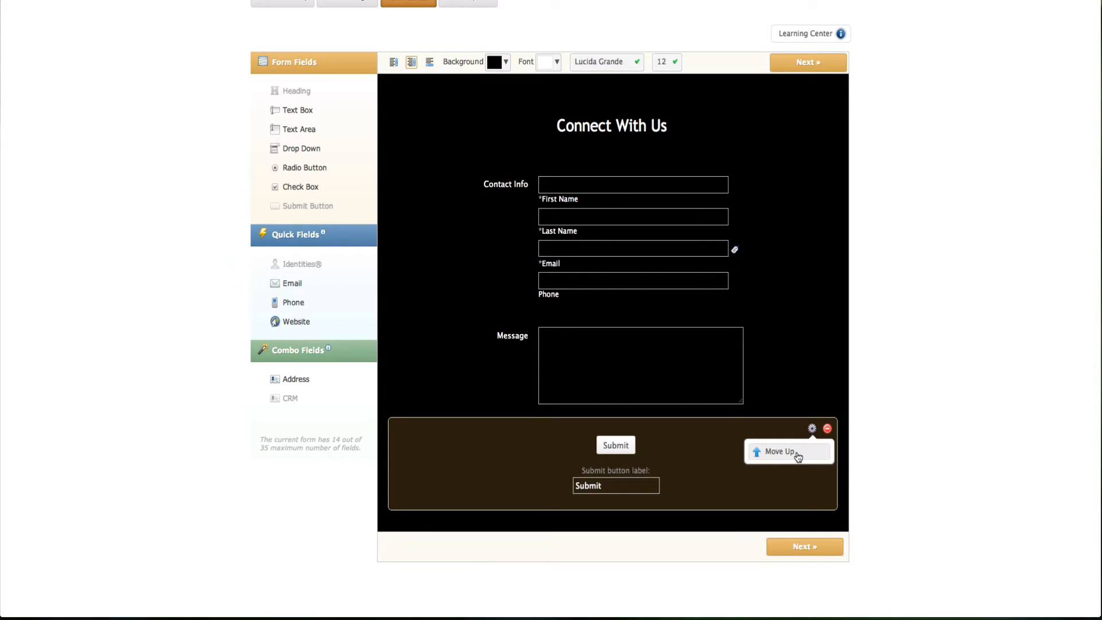
{"action": "left_click", "coordinate": [723, 521]}
{"action": "left_click", "coordinate": [784, 328]}
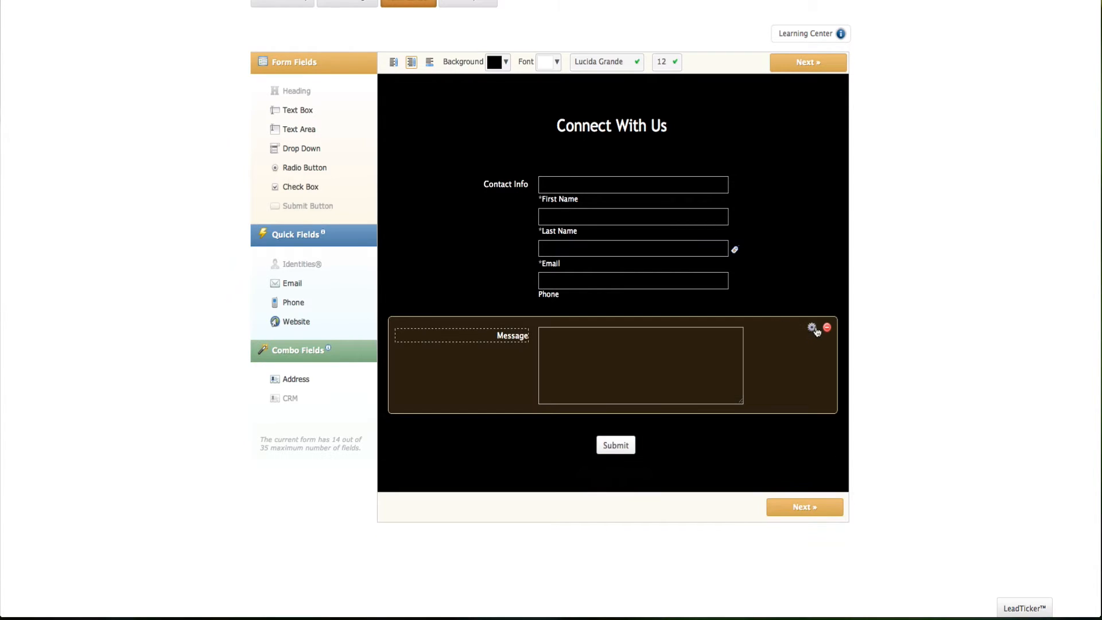
{"action": "left_click", "coordinate": [812, 327]}
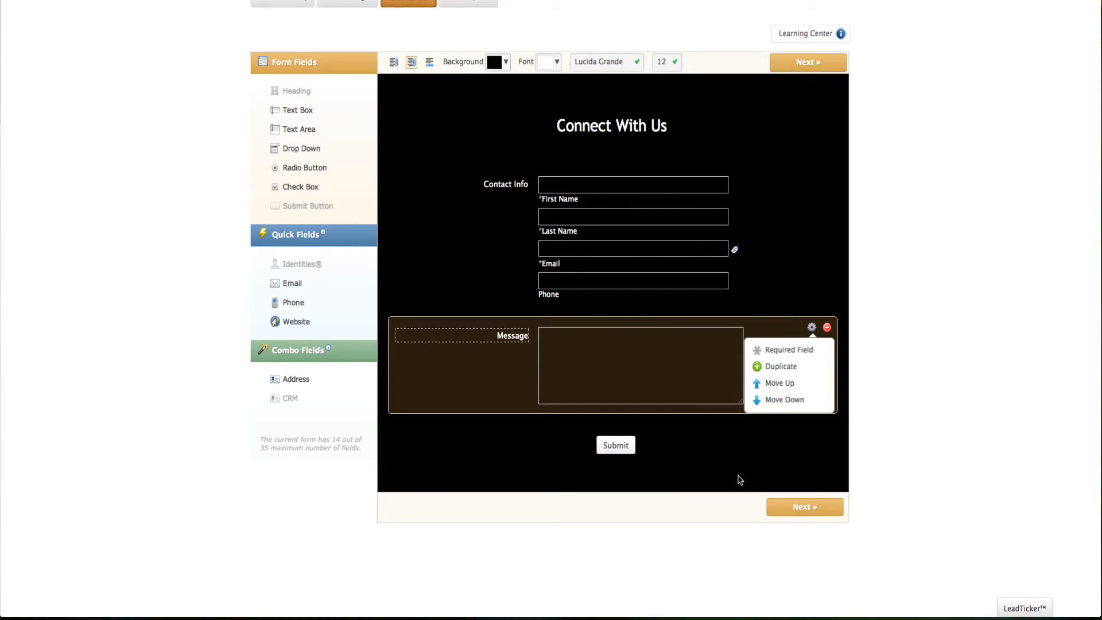
{"action": "left_click", "coordinate": [736, 488]}
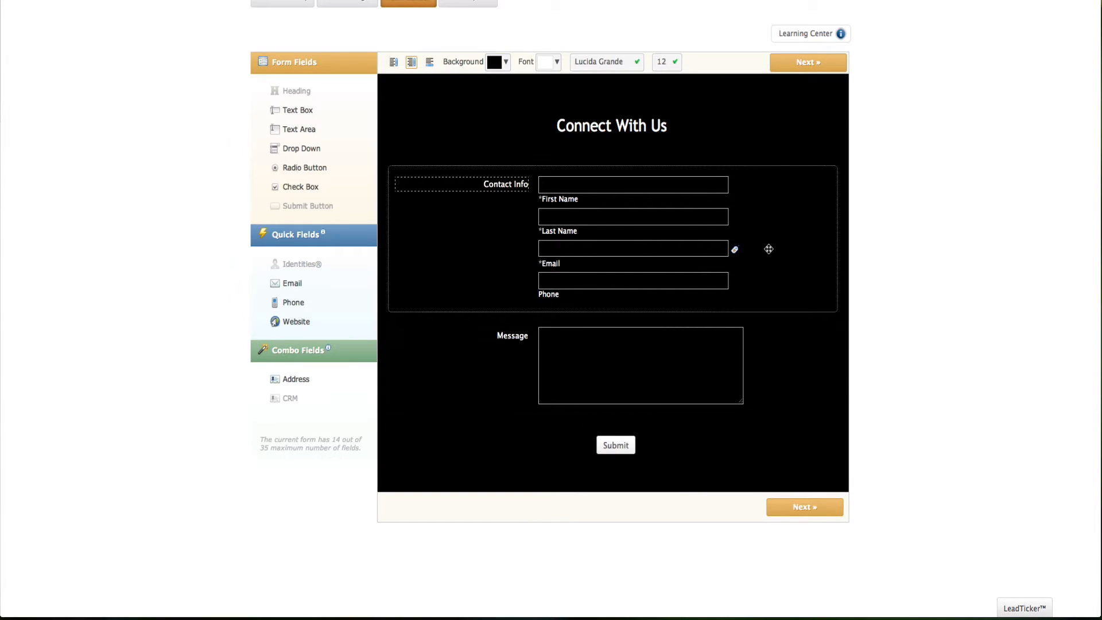
Step: Inspect the Contact Info field properties, then continue to Step 2: Save or Publish
{"action": "left_click", "coordinate": [766, 241]}
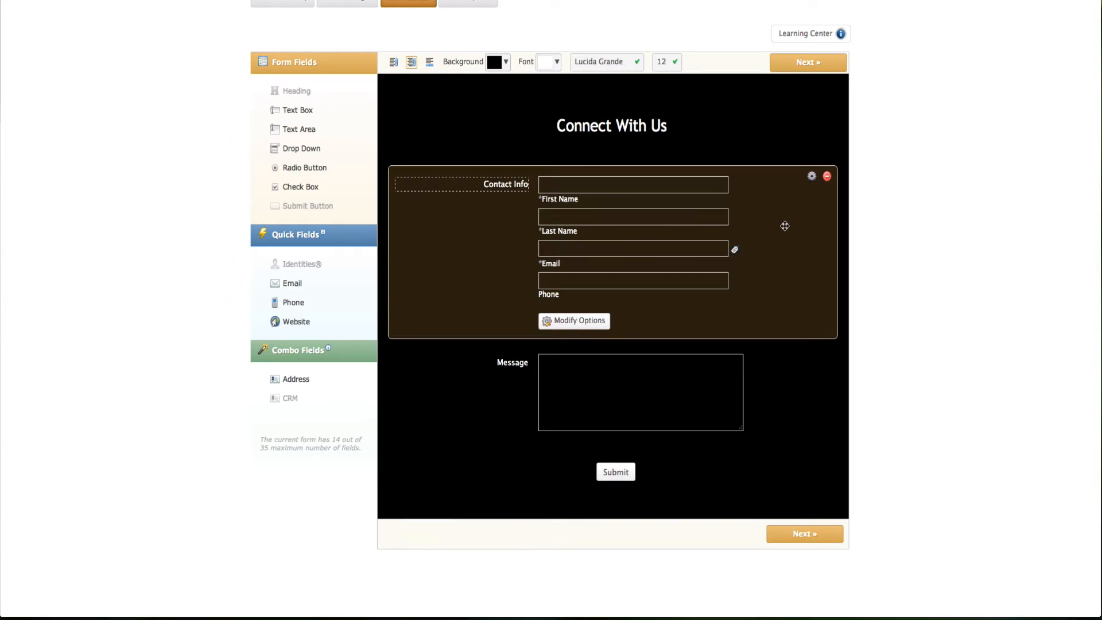
{"action": "left_click", "coordinate": [812, 179]}
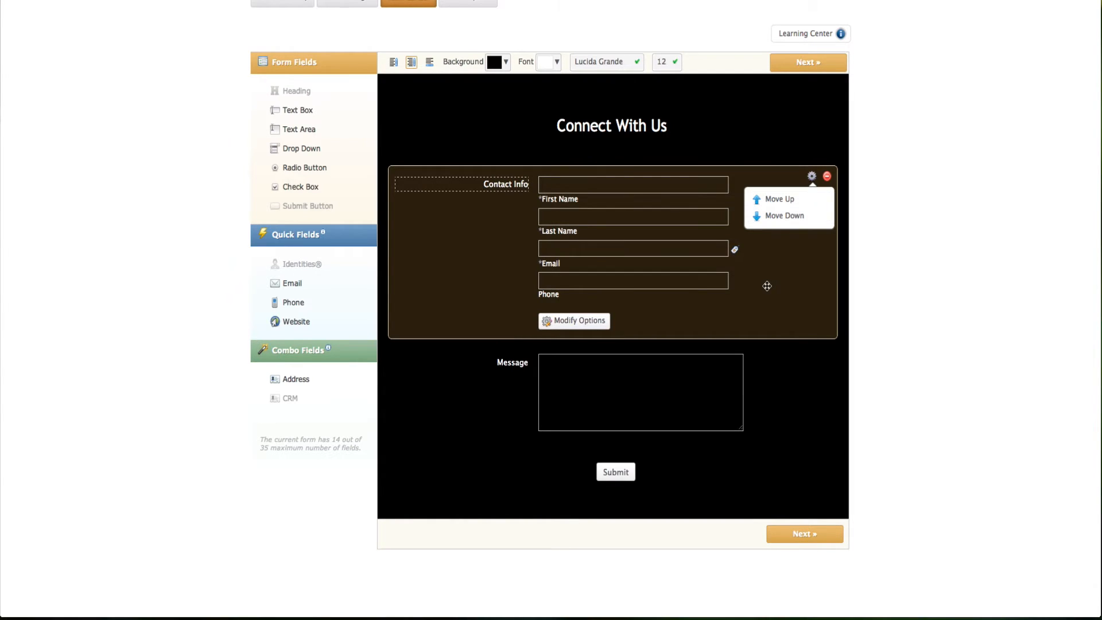
{"action": "left_click", "coordinate": [565, 324]}
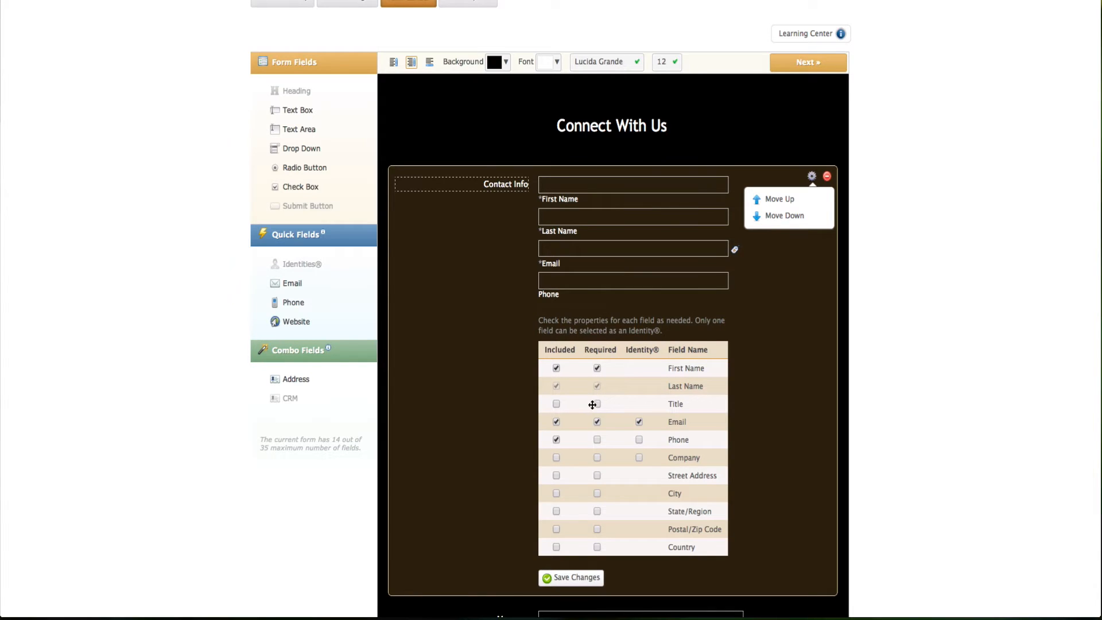
{"action": "left_click", "coordinate": [573, 578]}
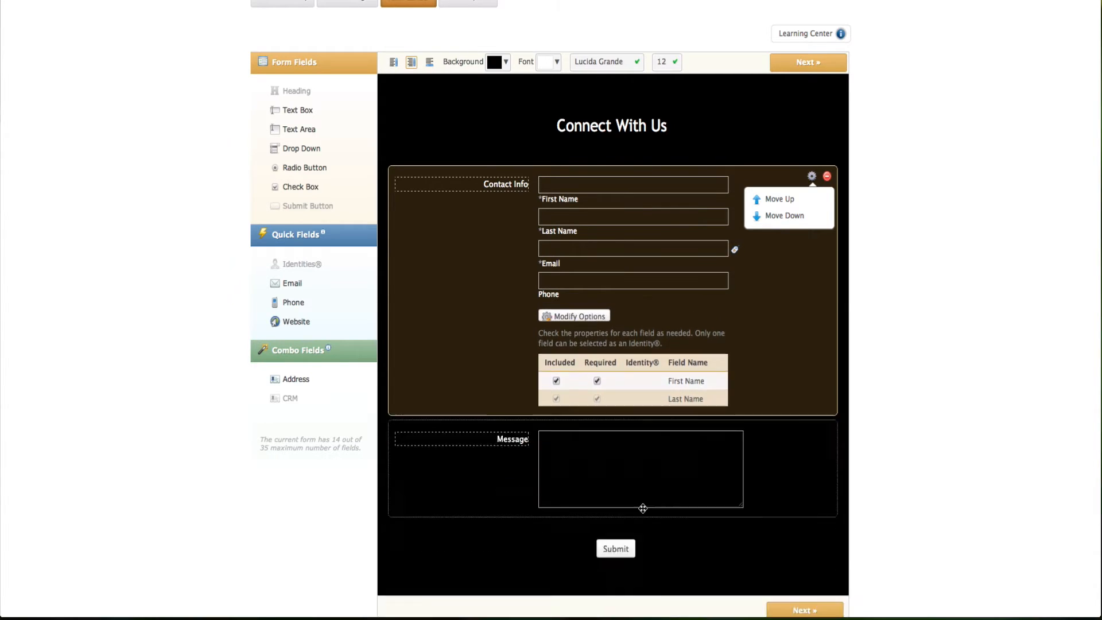
{"action": "left_click", "coordinate": [694, 515]}
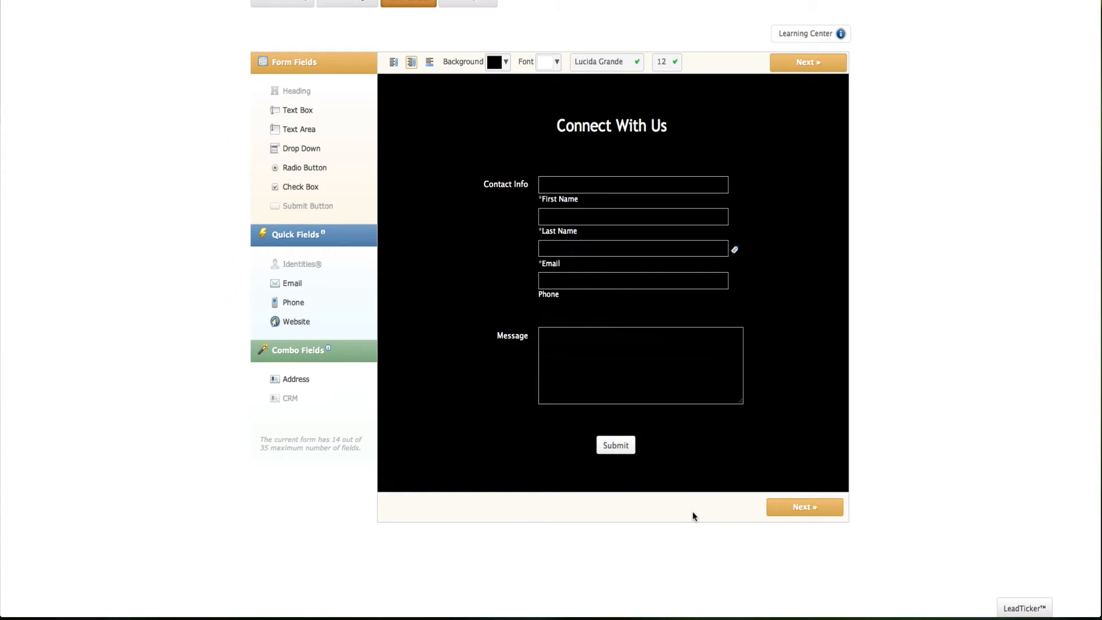
{"action": "scroll", "coordinate": [764, 327], "scroll_direction": "up", "scroll_amount": 2}
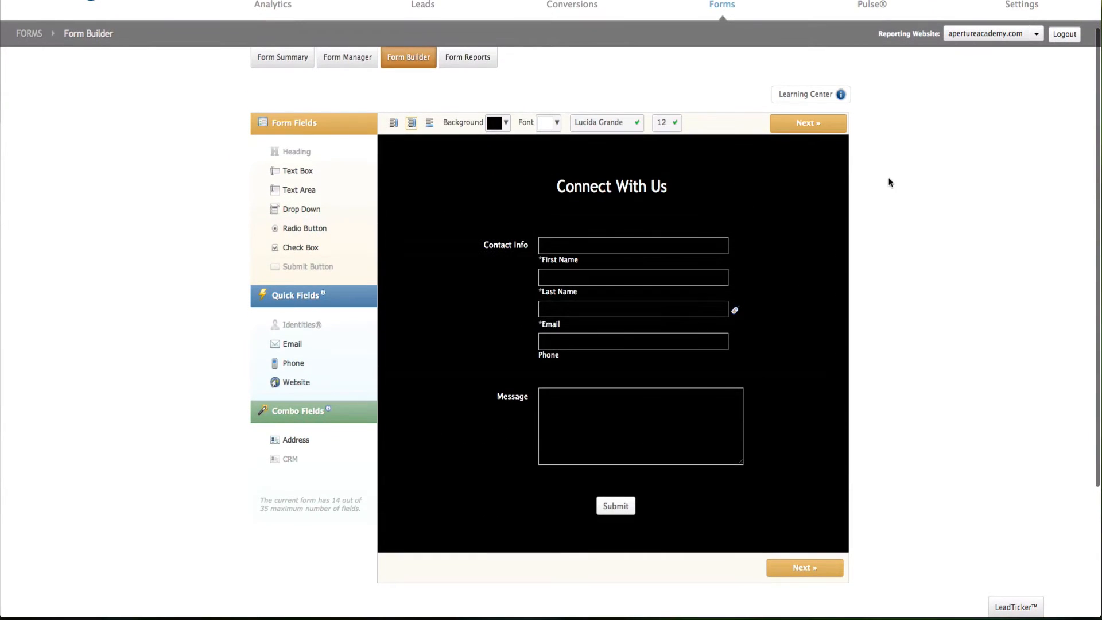
{"action": "left_click", "coordinate": [825, 125]}
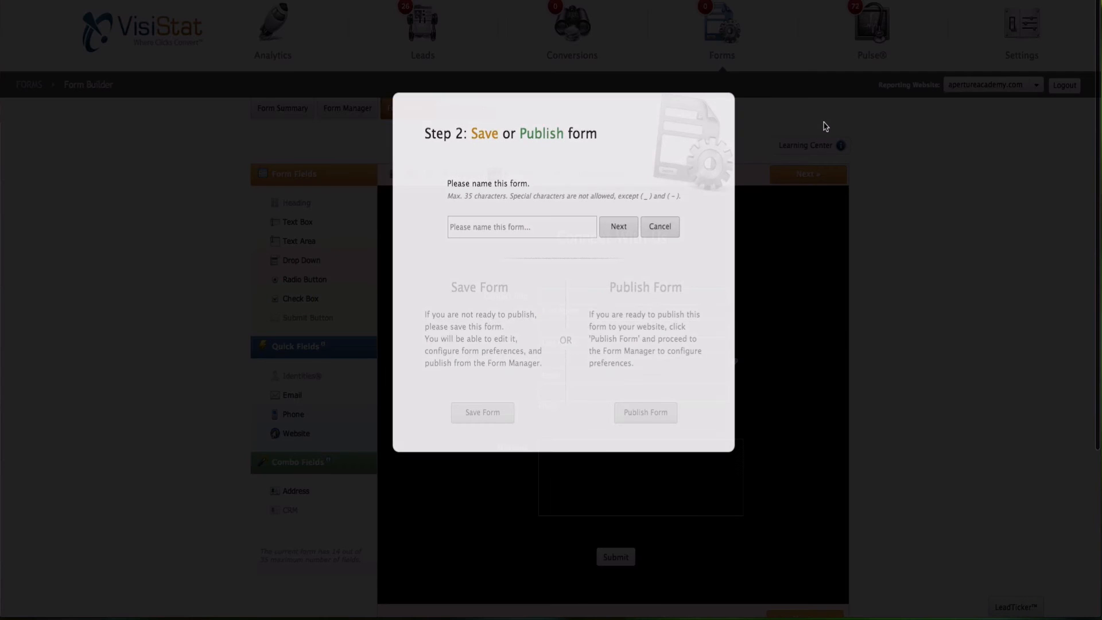
Step: Name the form 'Connect With Us Form' and publish it
{"action": "left_click", "coordinate": [514, 231]}
{"action": "type", "text": "Connect With Us Form"}
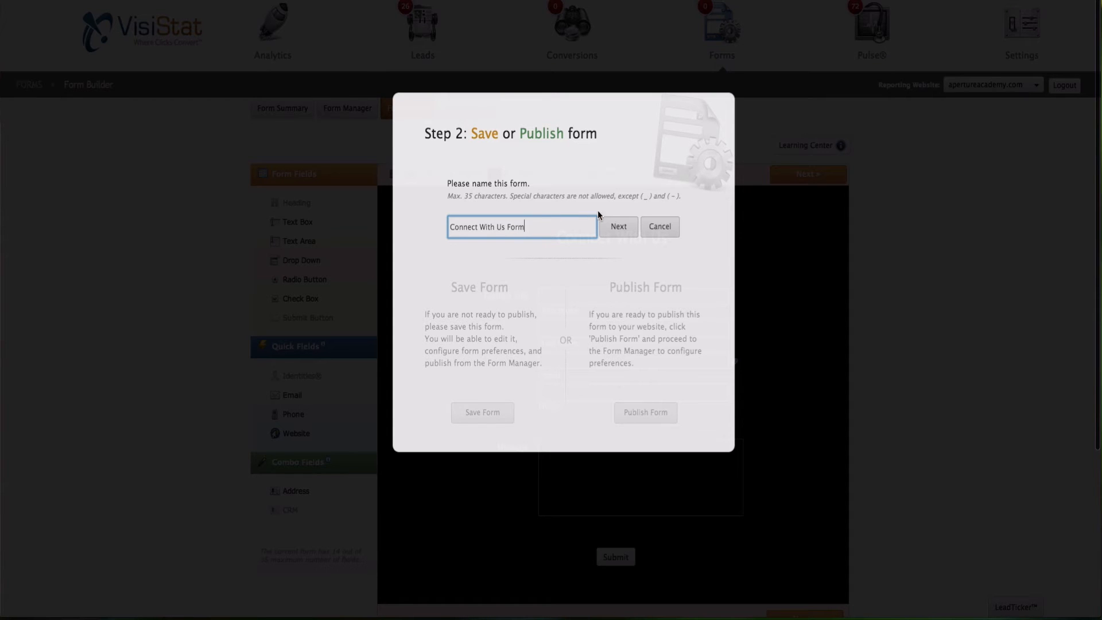
{"action": "left_click", "coordinate": [618, 226]}
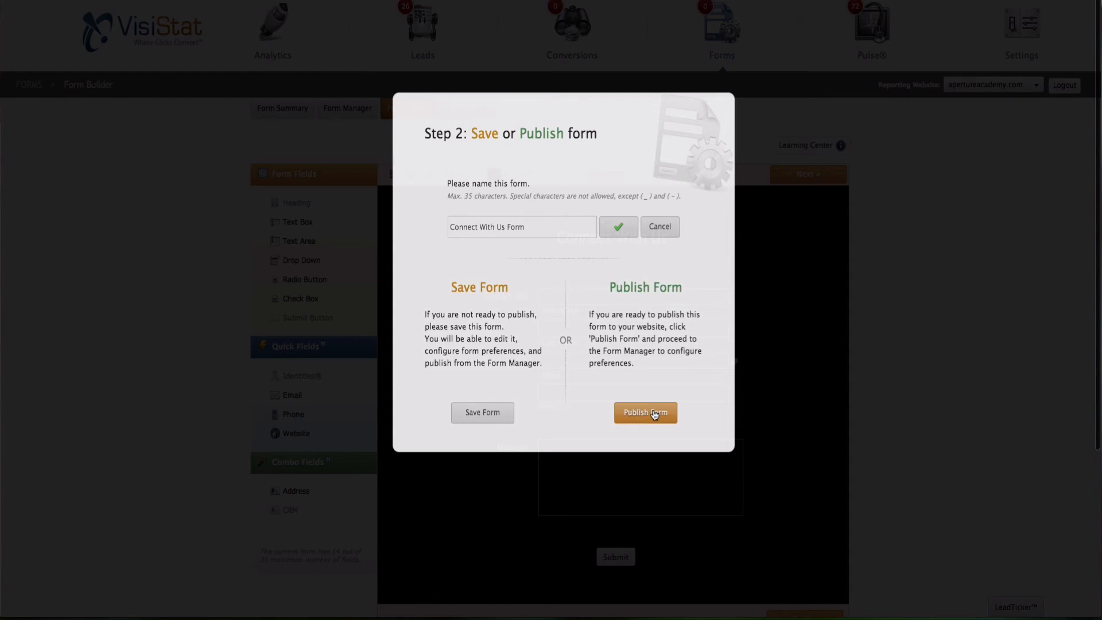
{"action": "left_click", "coordinate": [654, 413]}
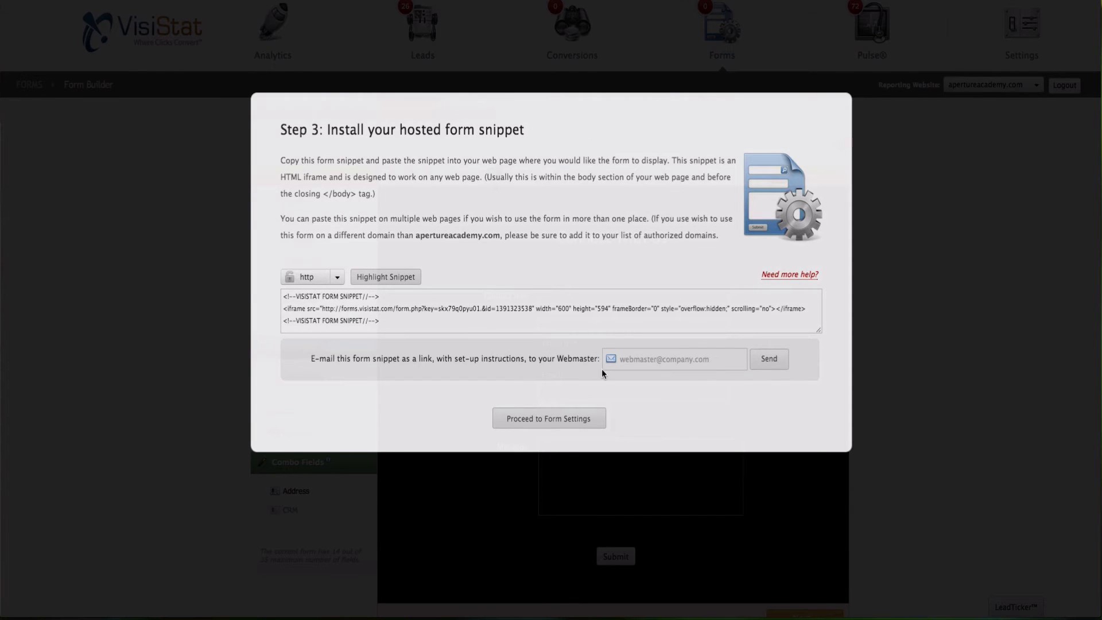
Step: Keep http as the snippet protocol, review the 600×594 iframe snippet, and go to form settings
{"action": "left_click", "coordinate": [340, 280]}
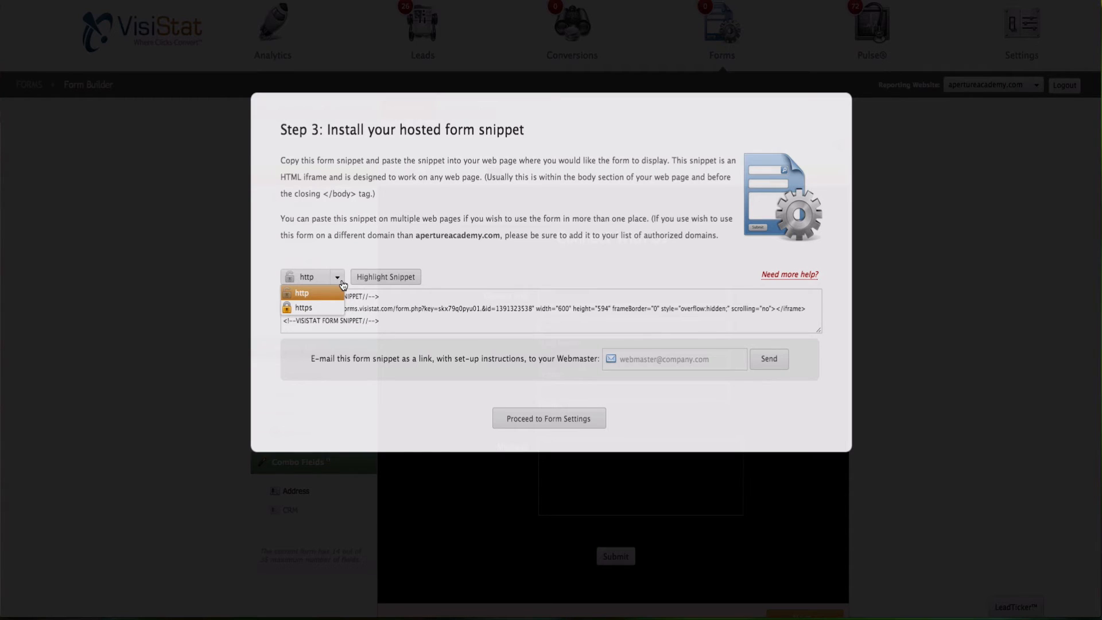
{"action": "left_click", "coordinate": [343, 284]}
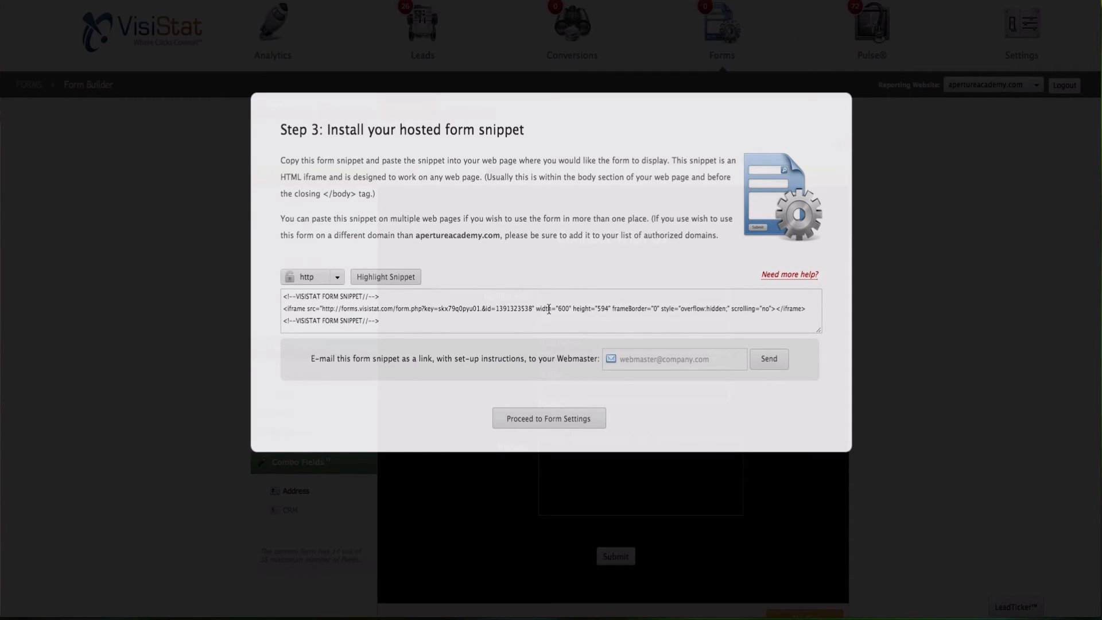
{"action": "left_click_drag", "start_coordinate": [535, 310], "coordinate": [618, 306]}
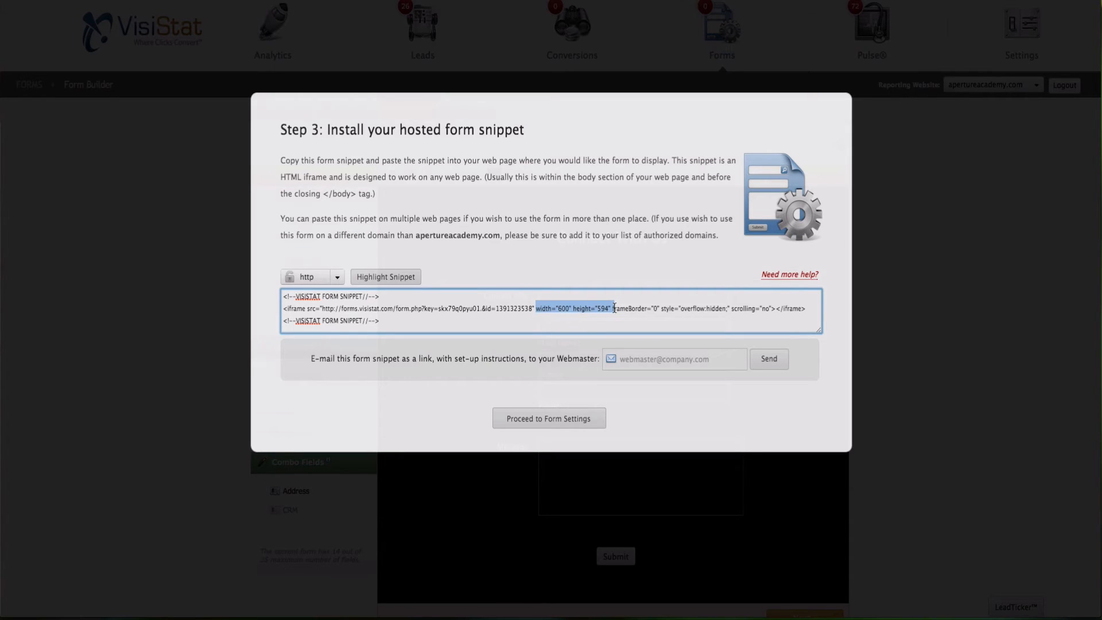
{"action": "left_click", "coordinate": [616, 318]}
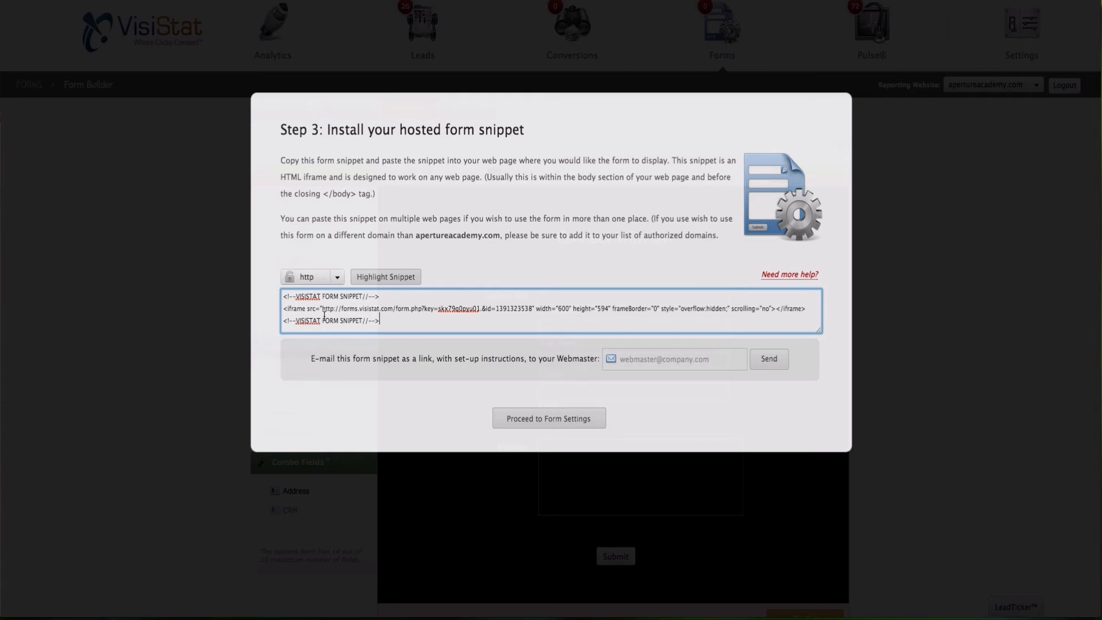
{"action": "left_click", "coordinate": [633, 364]}
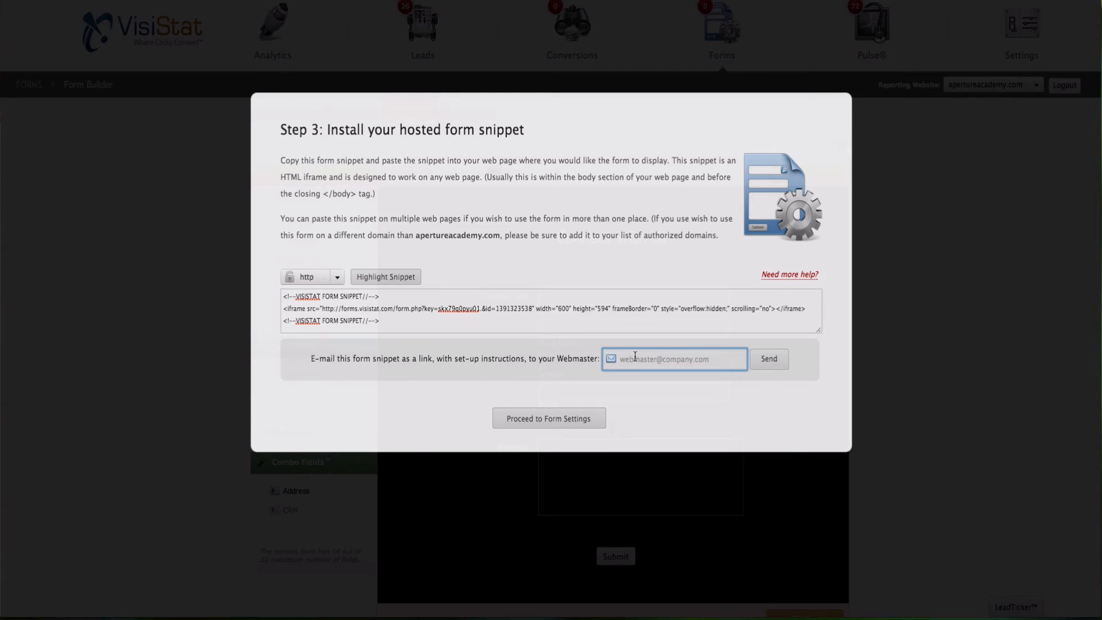
{"action": "left_click", "coordinate": [578, 423]}
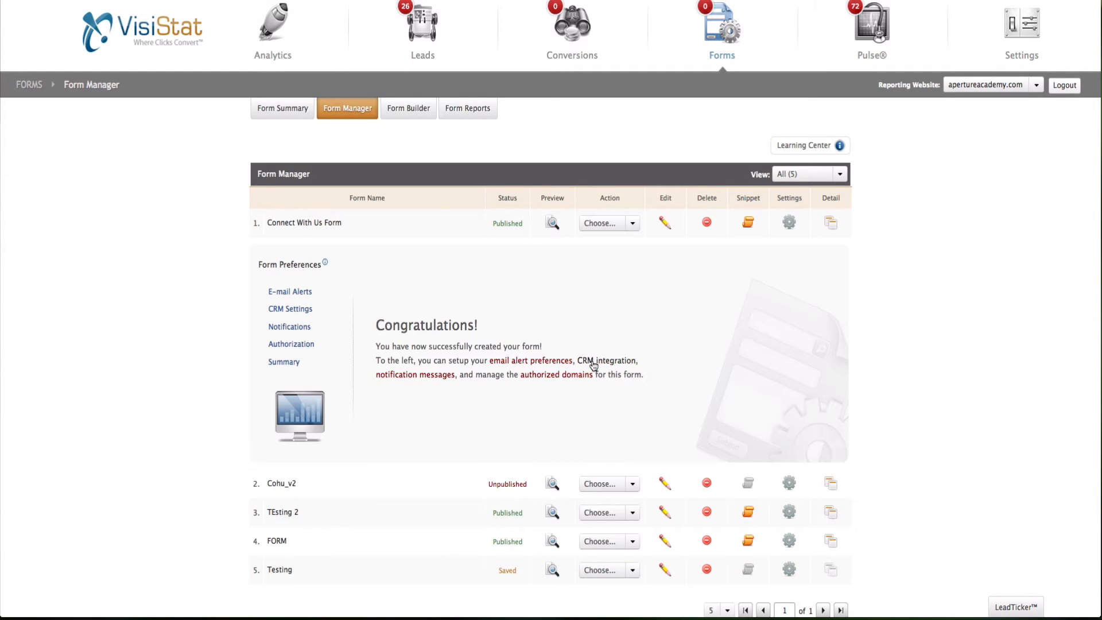
Step: Review the form preferences summary and leave e-mail summaries and notifications off
{"action": "left_click", "coordinate": [281, 361]}
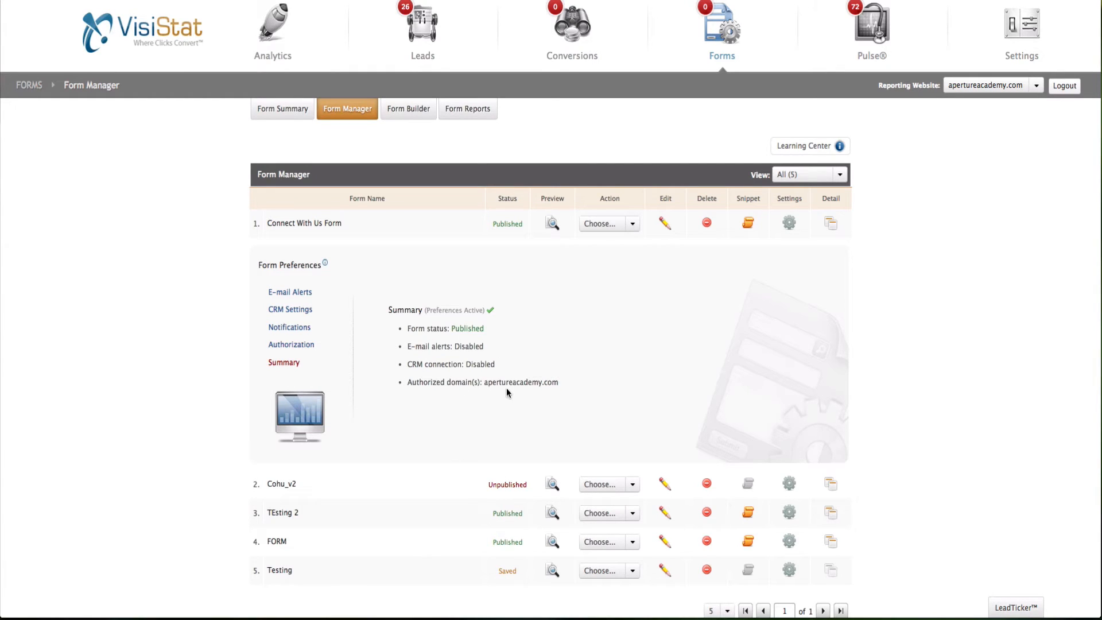
{"action": "left_click", "coordinate": [297, 297]}
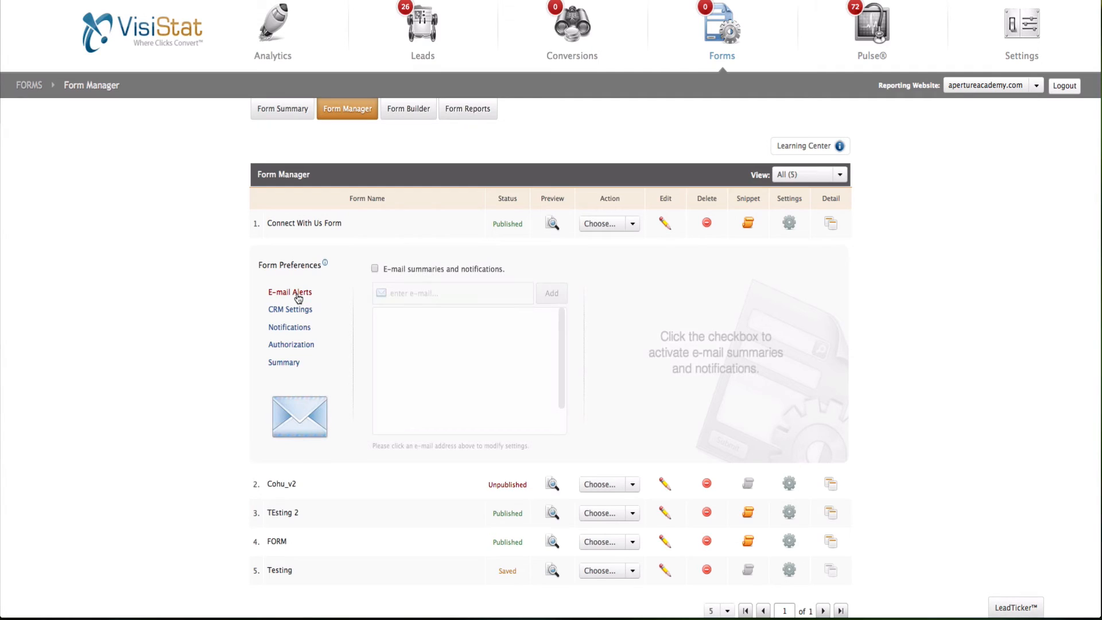
{"action": "left_click", "coordinate": [374, 269]}
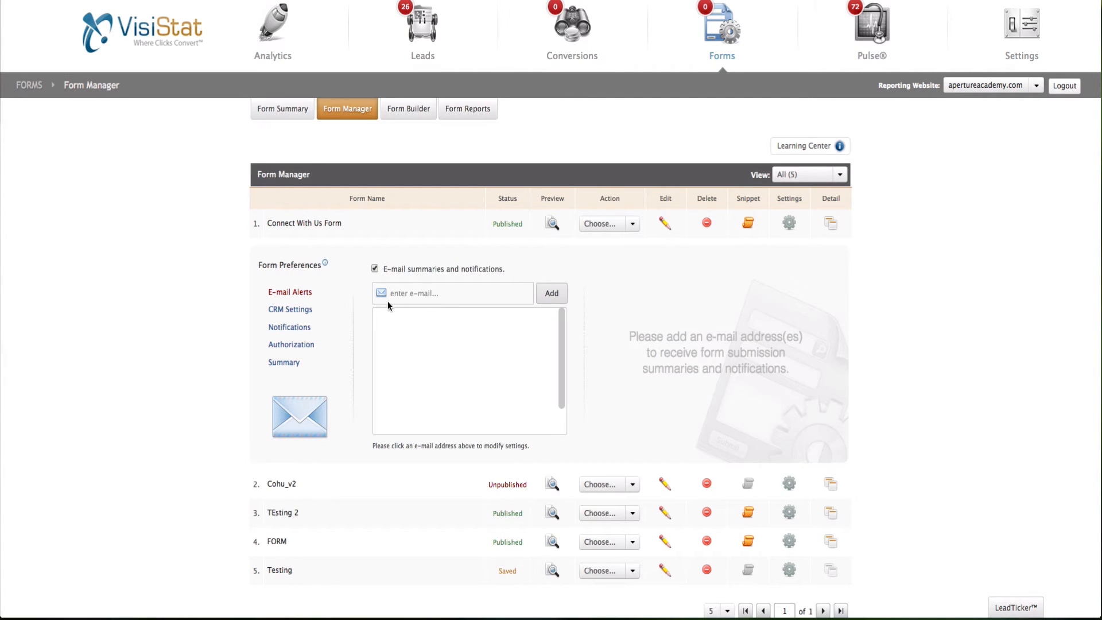
{"action": "left_click", "coordinate": [374, 269]}
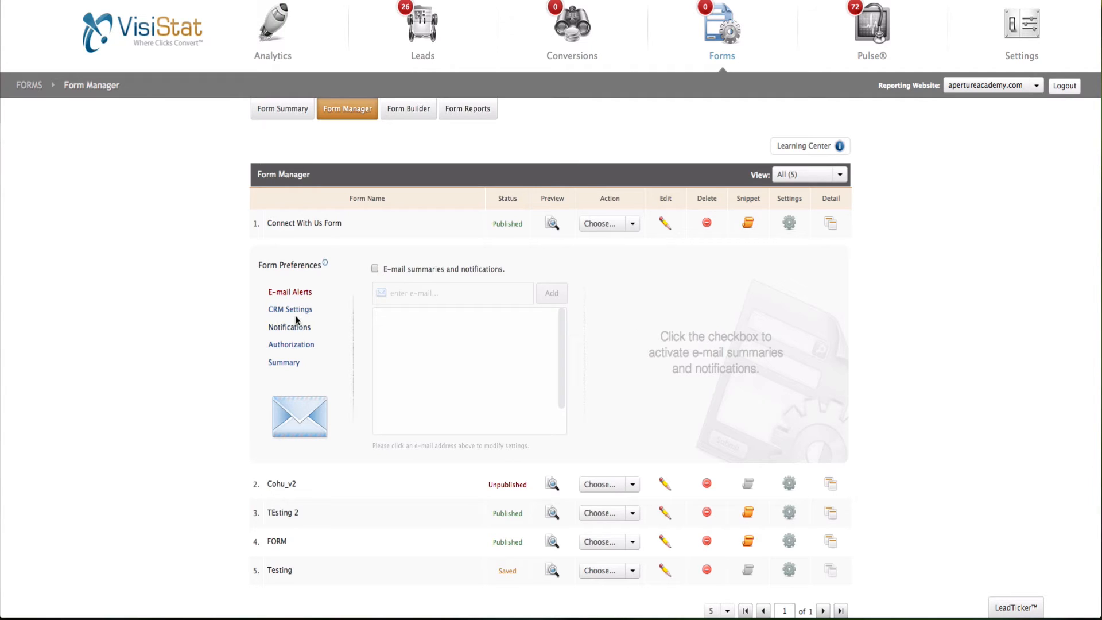
Step: Send the form's data to LeadCaster CRM and save, then view the Notifications preferences
{"action": "left_click", "coordinate": [296, 310]}
{"action": "left_click", "coordinate": [377, 273]}
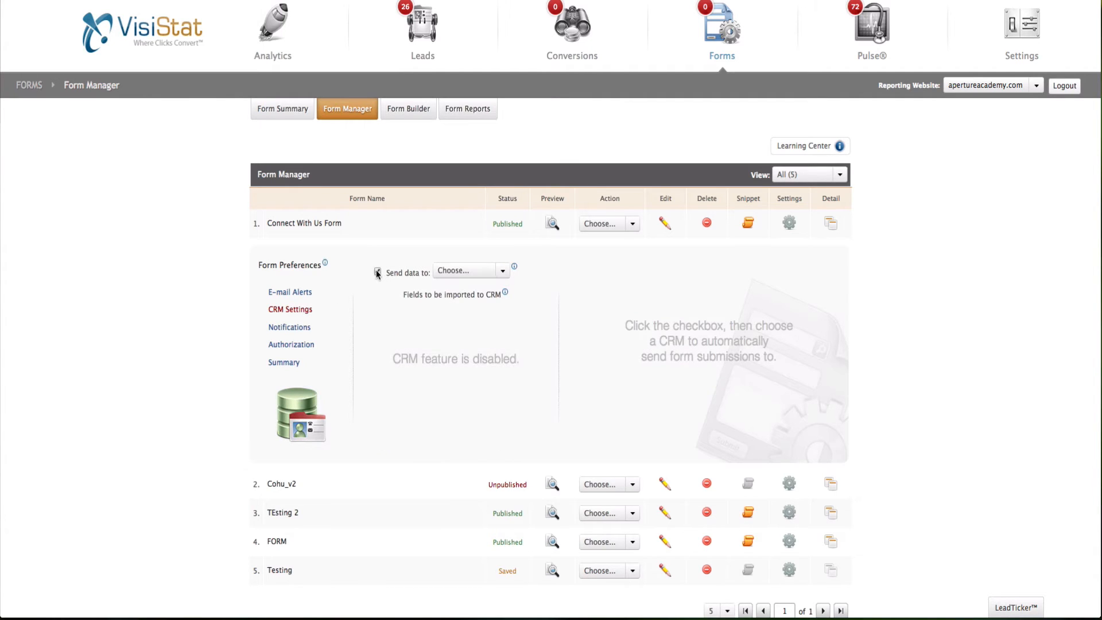
{"action": "left_click", "coordinate": [500, 274]}
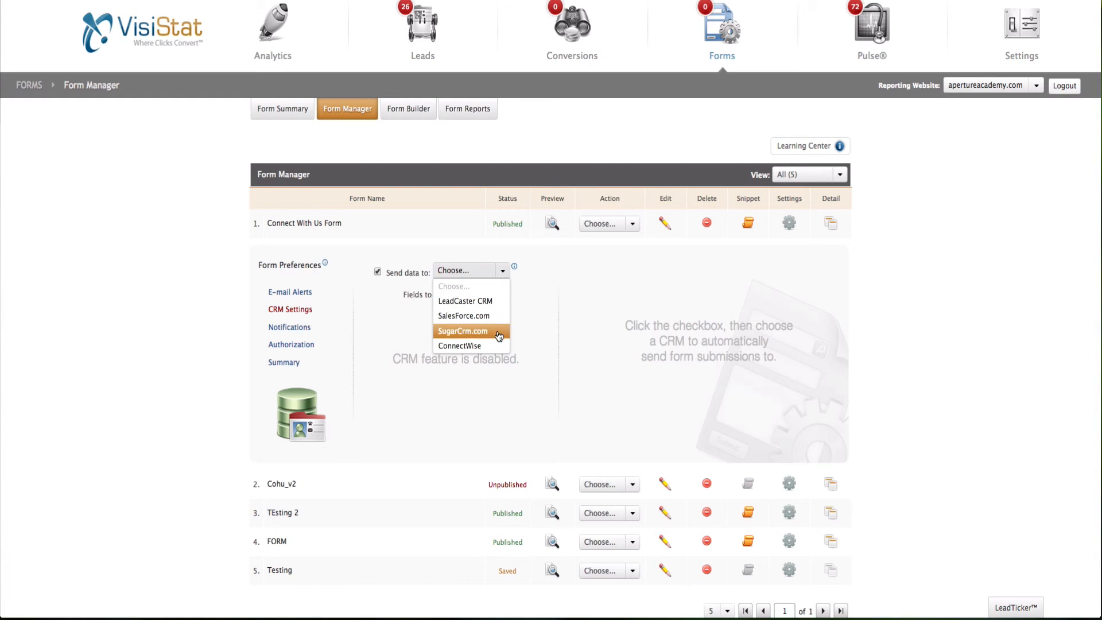
{"action": "left_click", "coordinate": [496, 300]}
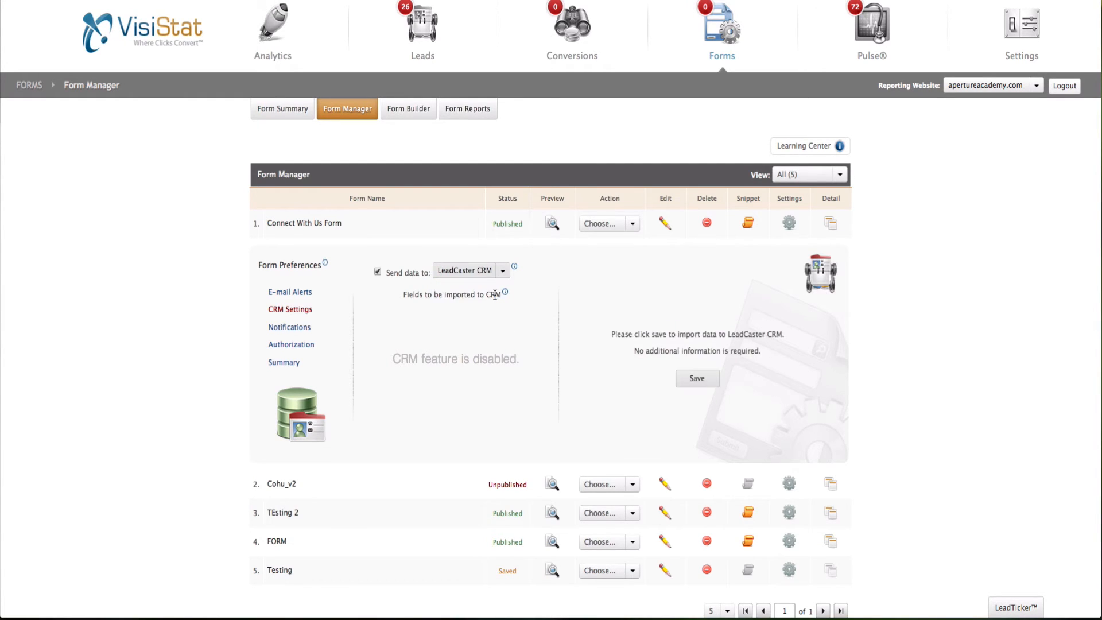
{"action": "left_click", "coordinate": [697, 383]}
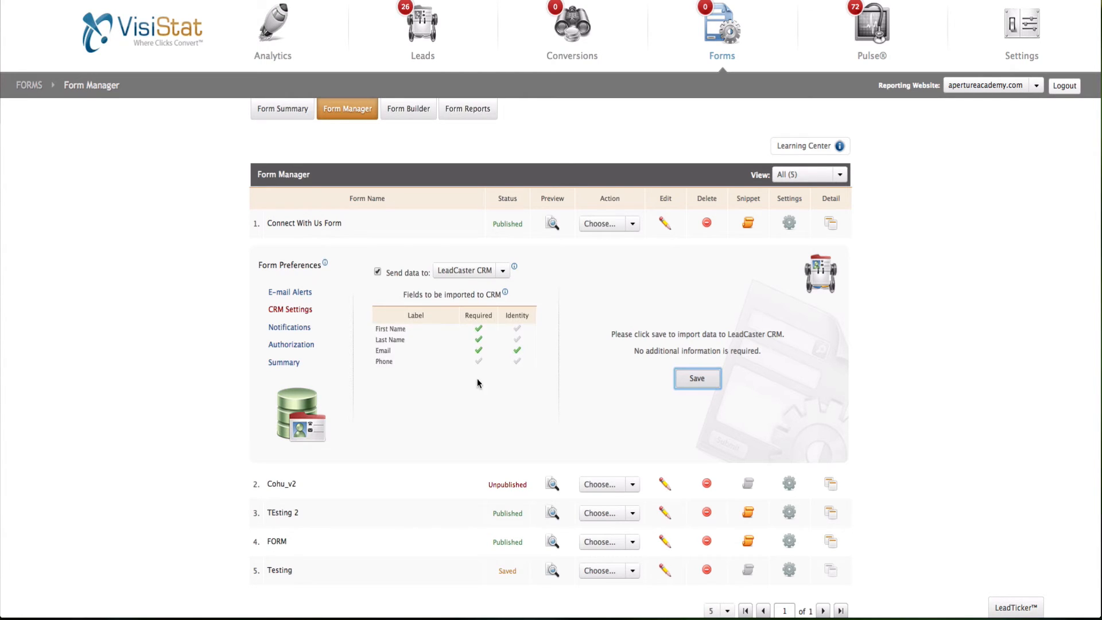
{"action": "left_click", "coordinate": [292, 332]}
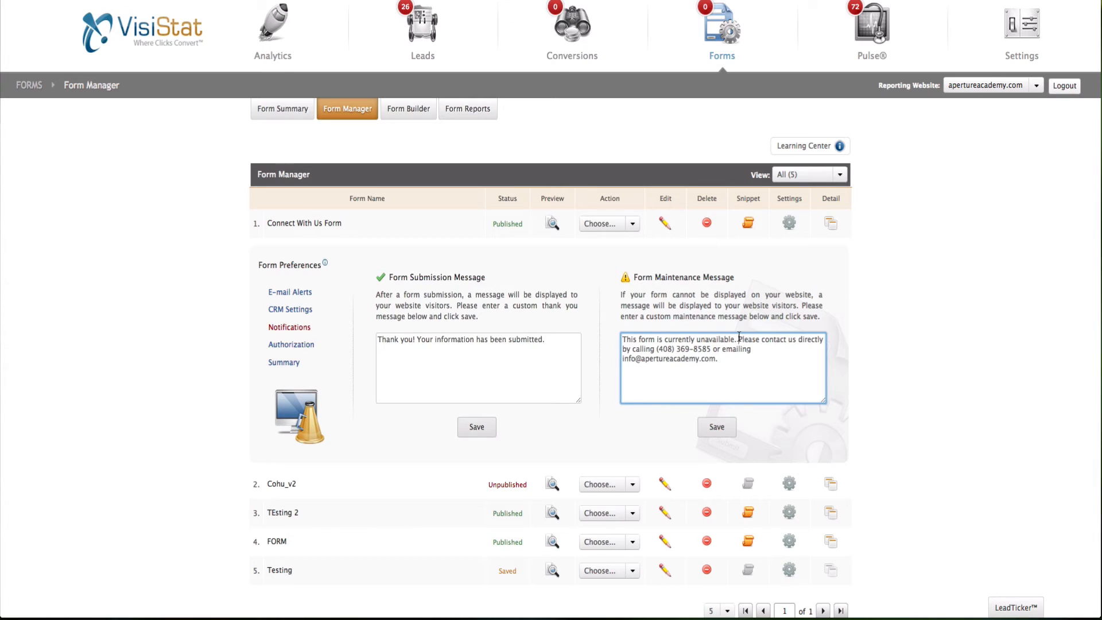
Step: Move the maintenance message's 'Please' sentence to a new line, save both messages, and show authorized domains
{"action": "left_click", "coordinate": [738, 339]}
{"action": "key", "text": "Return"}
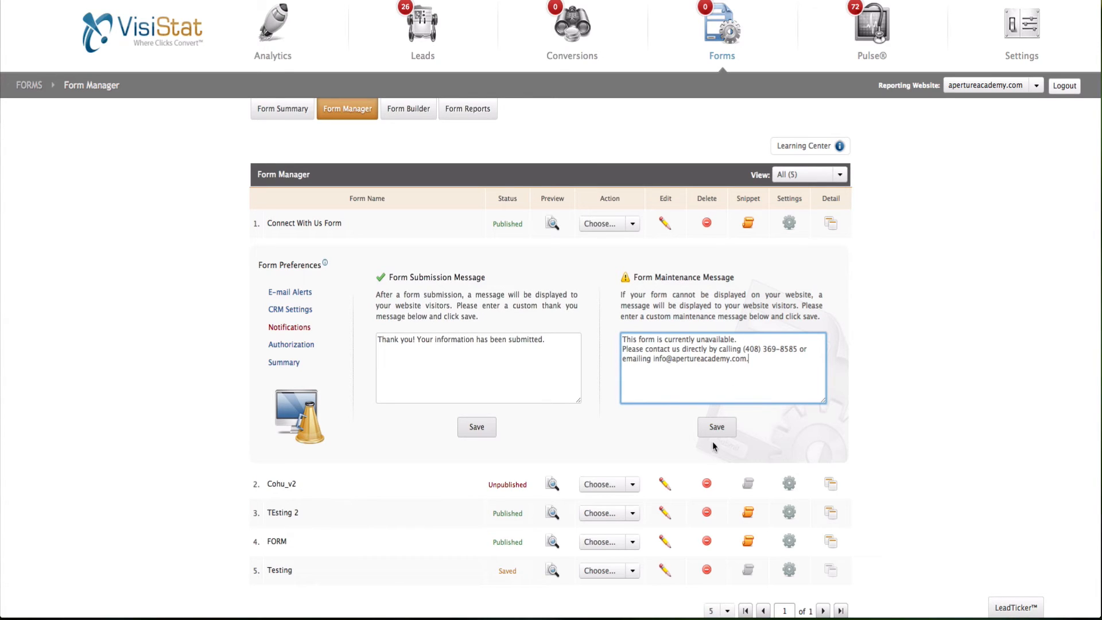
{"action": "left_click", "coordinate": [478, 429]}
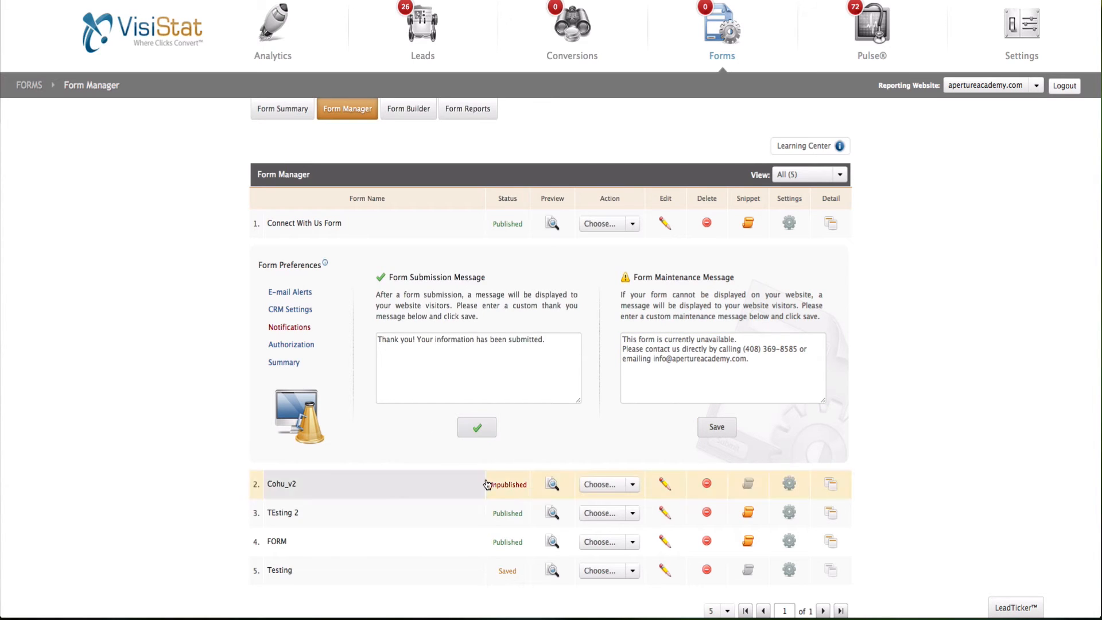
{"action": "left_click", "coordinate": [708, 430]}
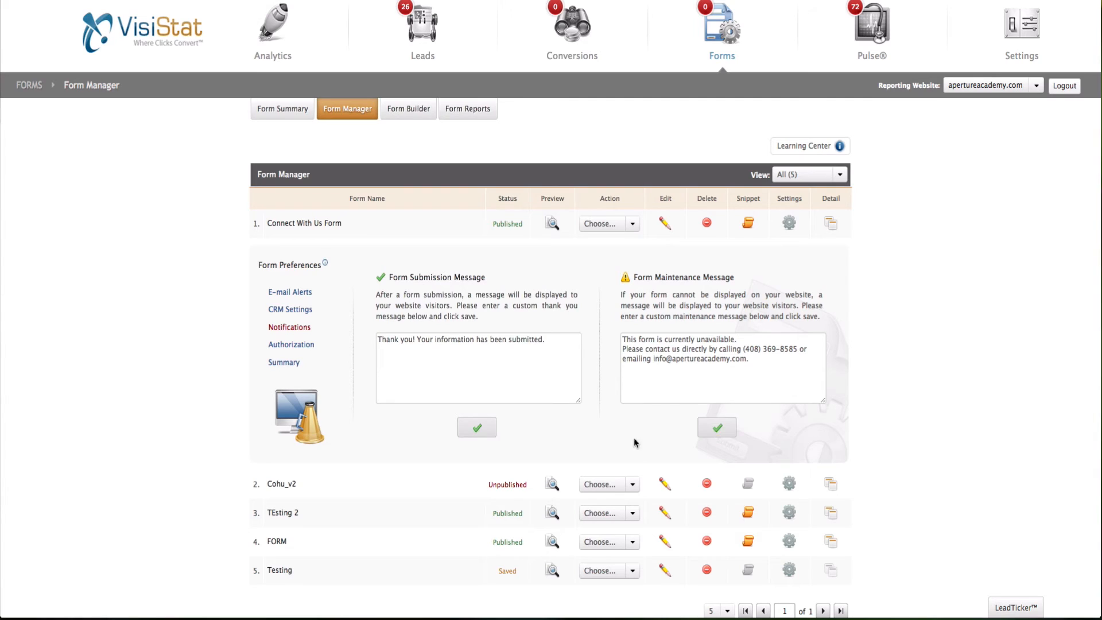
{"action": "left_click", "coordinate": [292, 346]}
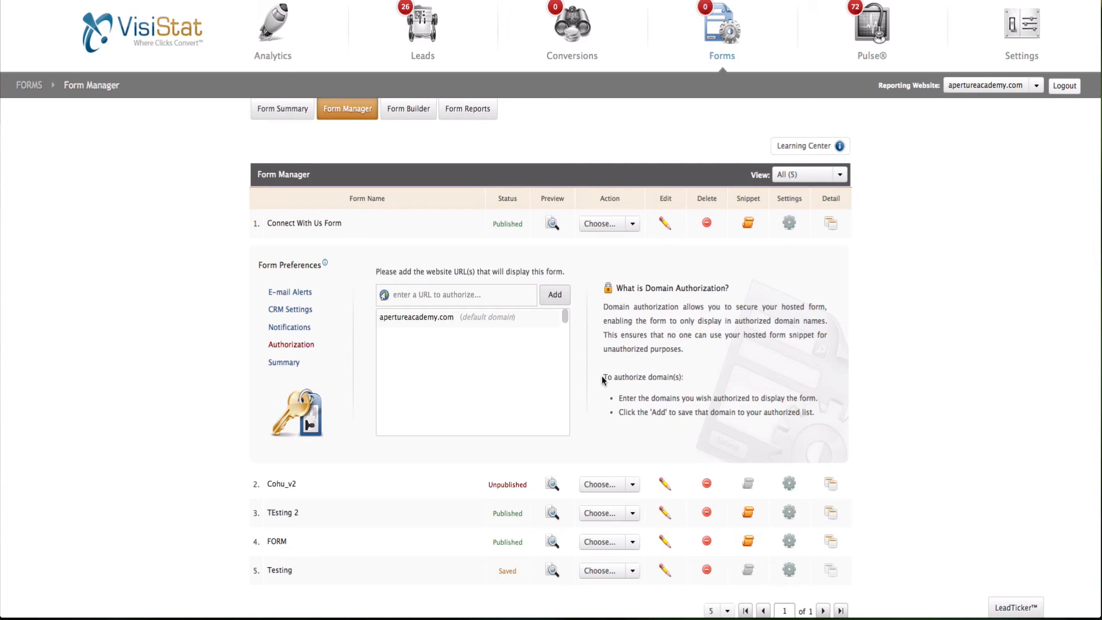
Step: Review the updated preferences summary and preview the published Connect With Us form
{"action": "left_click", "coordinate": [284, 363]}
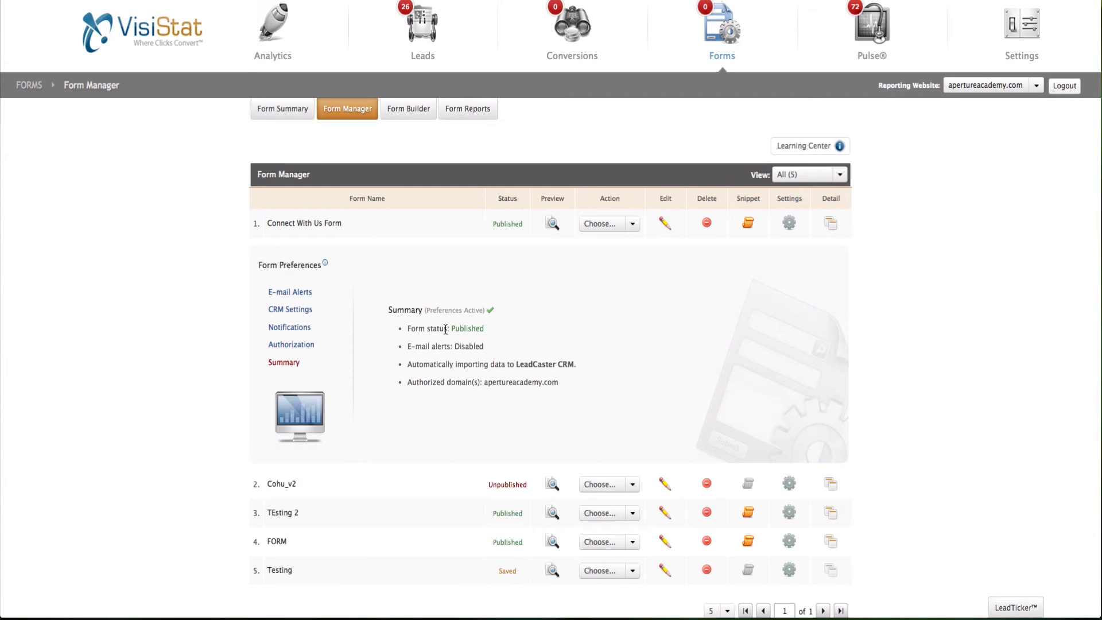
{"action": "left_click", "coordinate": [790, 224]}
{"action": "left_click", "coordinate": [552, 225]}
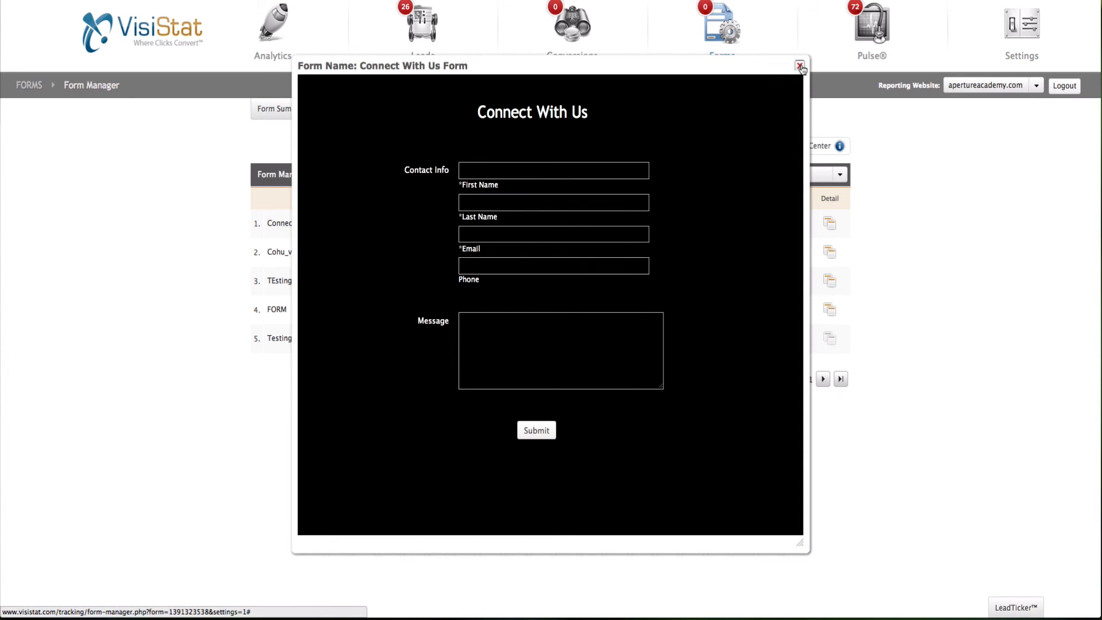
{"action": "left_click", "coordinate": [800, 66]}
Step: Show the Connect With Us Form's embed snippet and select its three-line iframe code
{"action": "left_click", "coordinate": [626, 225]}
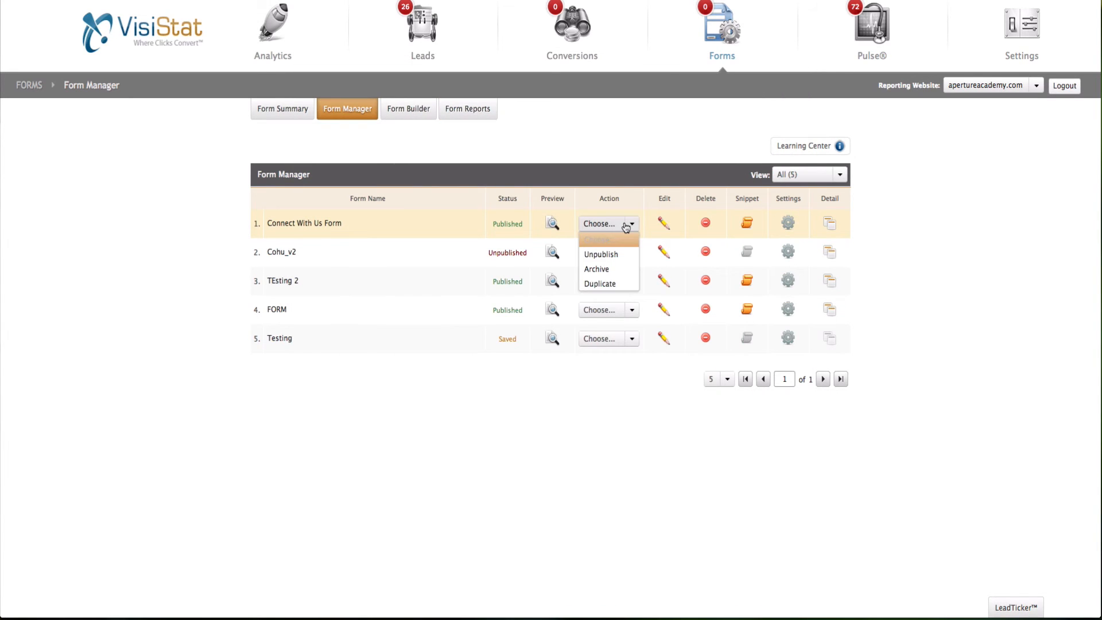
{"action": "left_click", "coordinate": [625, 227]}
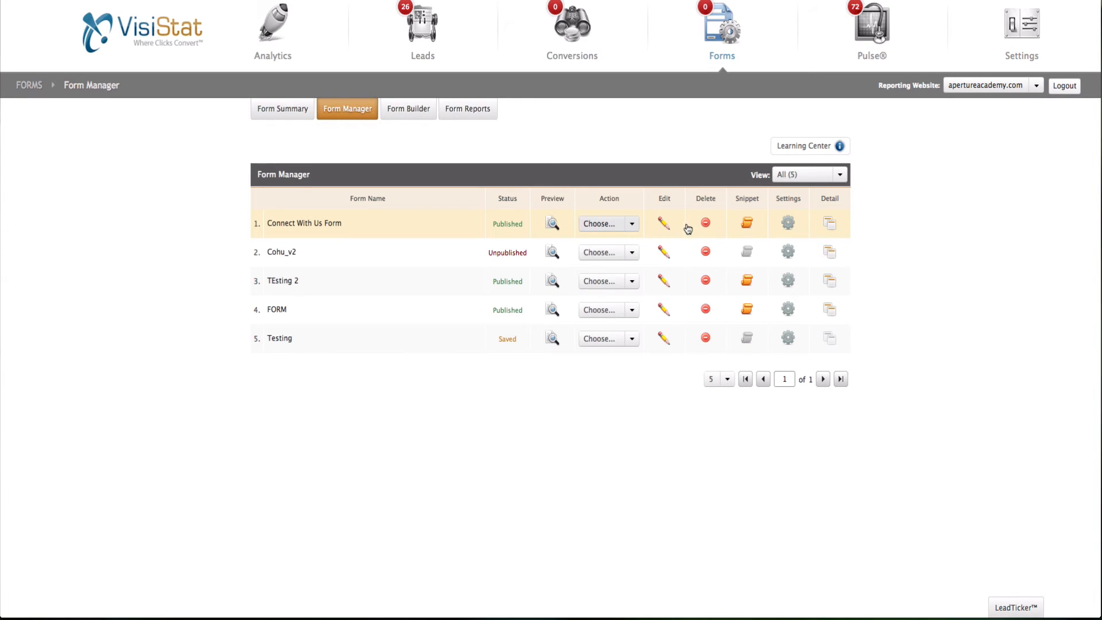
{"action": "left_click", "coordinate": [746, 223]}
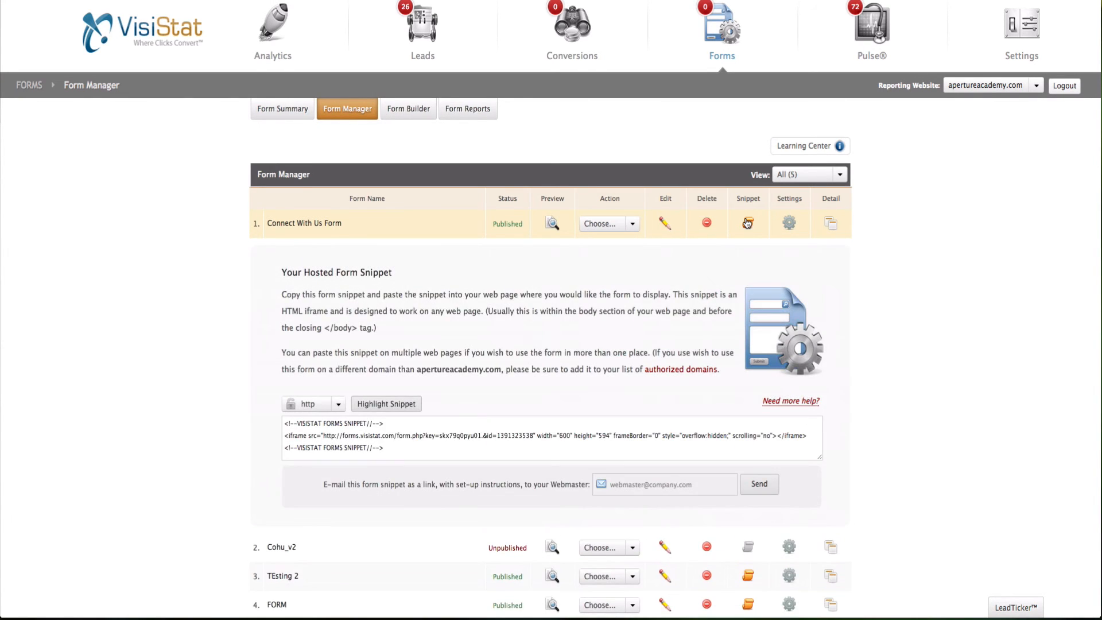
{"action": "left_click_drag", "start_coordinate": [375, 455], "coordinate": [288, 419]}
{"action": "key", "text": "super+c"}
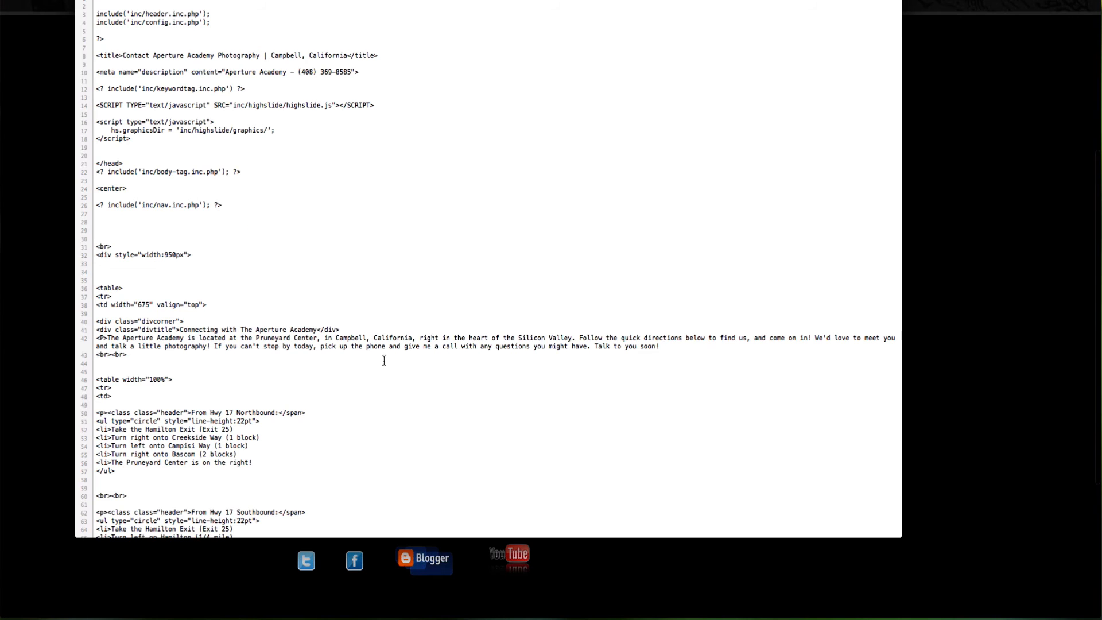
Step: Paste the VisiStat iframe snippet on its own line below the contact page's intro paragraph
{"action": "left_click", "coordinate": [115, 364]}
{"action": "key", "text": "Return"}
{"action": "key", "text": "Return"}
{"action": "key", "text": "Return"}
{"action": "key", "text": "Return"}
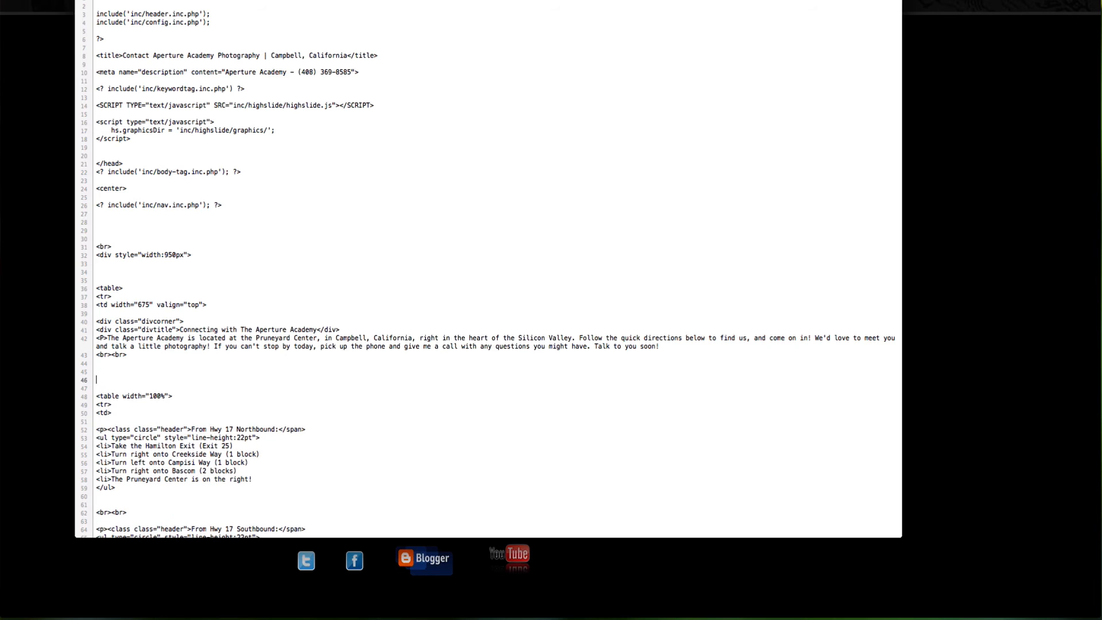
{"action": "key", "text": "super+v"}
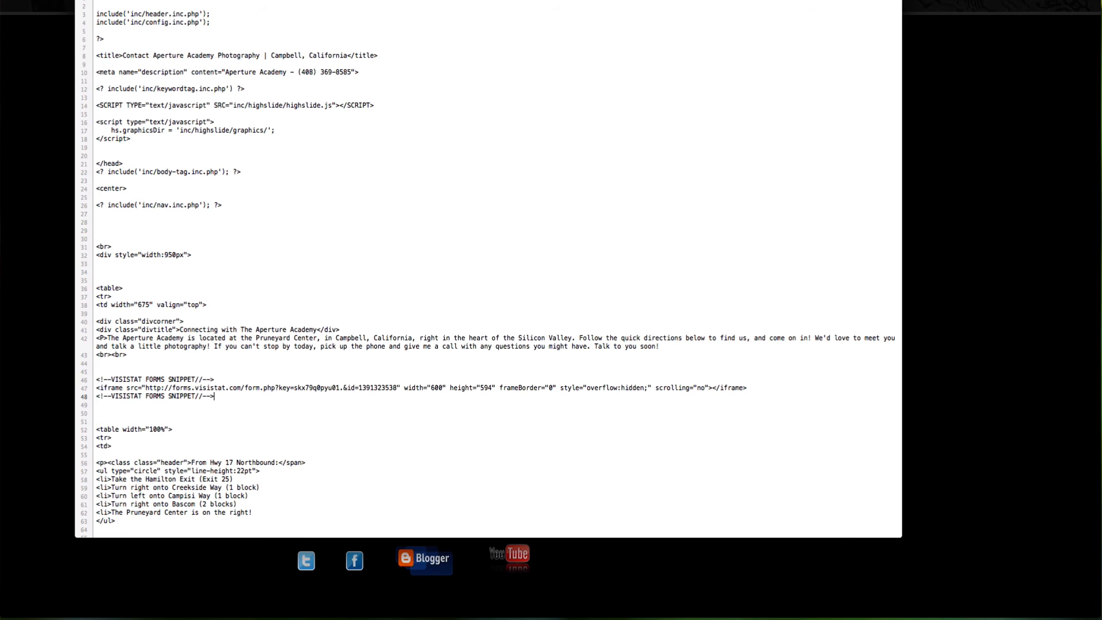
{"action": "key", "text": "Delete"}
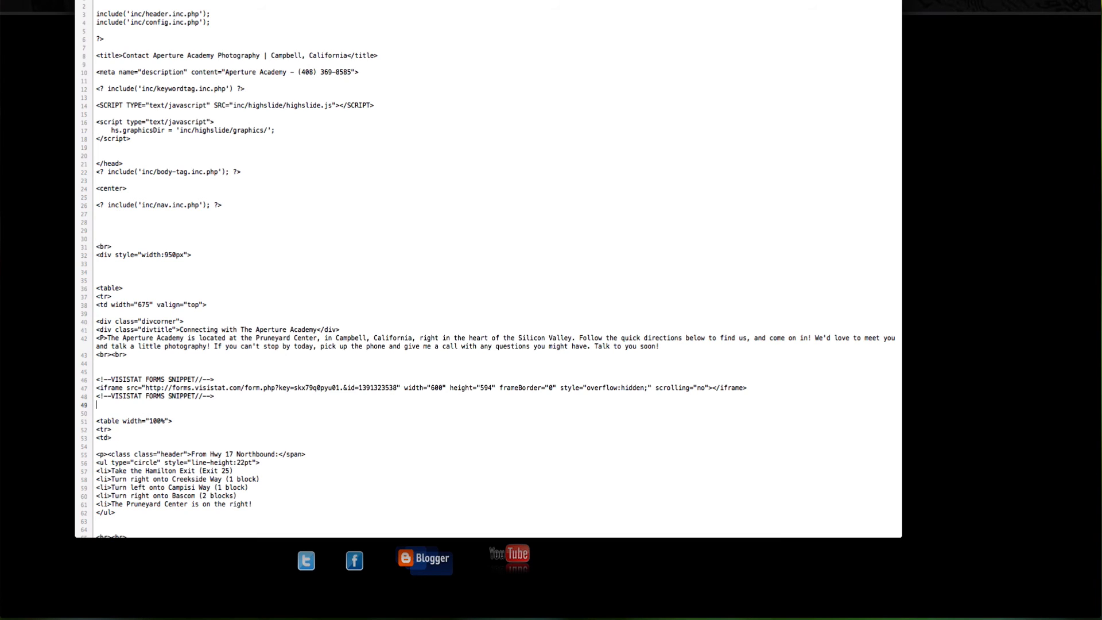
{"action": "key", "text": "super+Tab"}
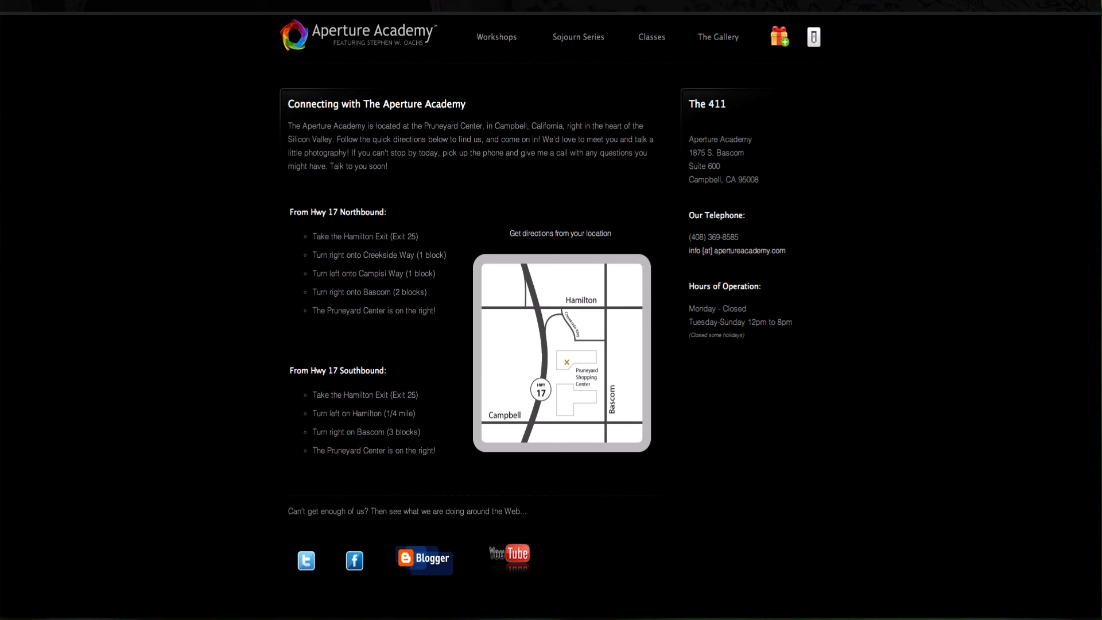
Step: Reload contact.php and scroll through to check the embedded Connect With Us form
{"action": "key", "text": "super+r"}
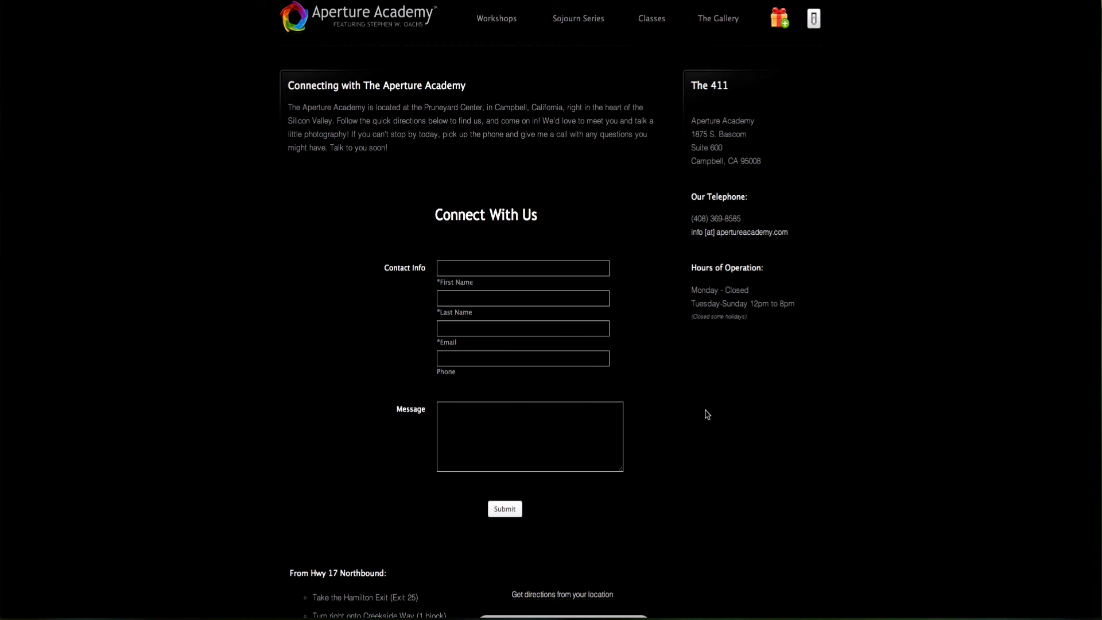
{"action": "scroll", "coordinate": [791, 438], "scroll_direction": "down", "scroll_amount": 3}
{"action": "scroll", "coordinate": [791, 438], "scroll_direction": "up", "scroll_amount": 5}
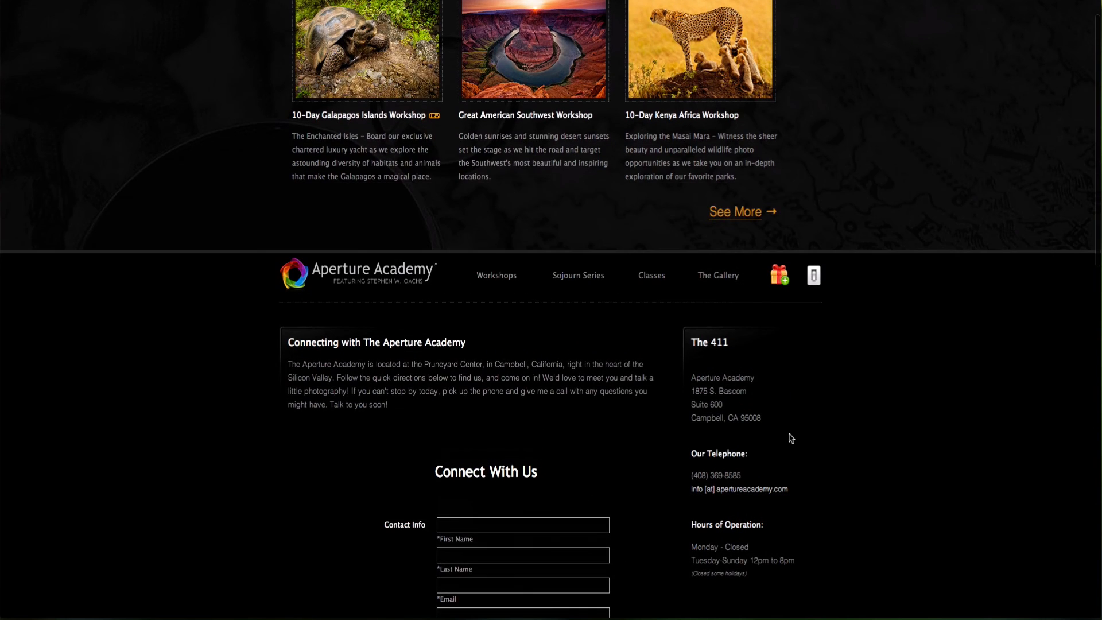
{"action": "scroll", "coordinate": [903, 470], "scroll_direction": "down", "scroll_amount": 3}
{"action": "scroll", "coordinate": [903, 472], "scroll_direction": "down", "scroll_amount": 6}
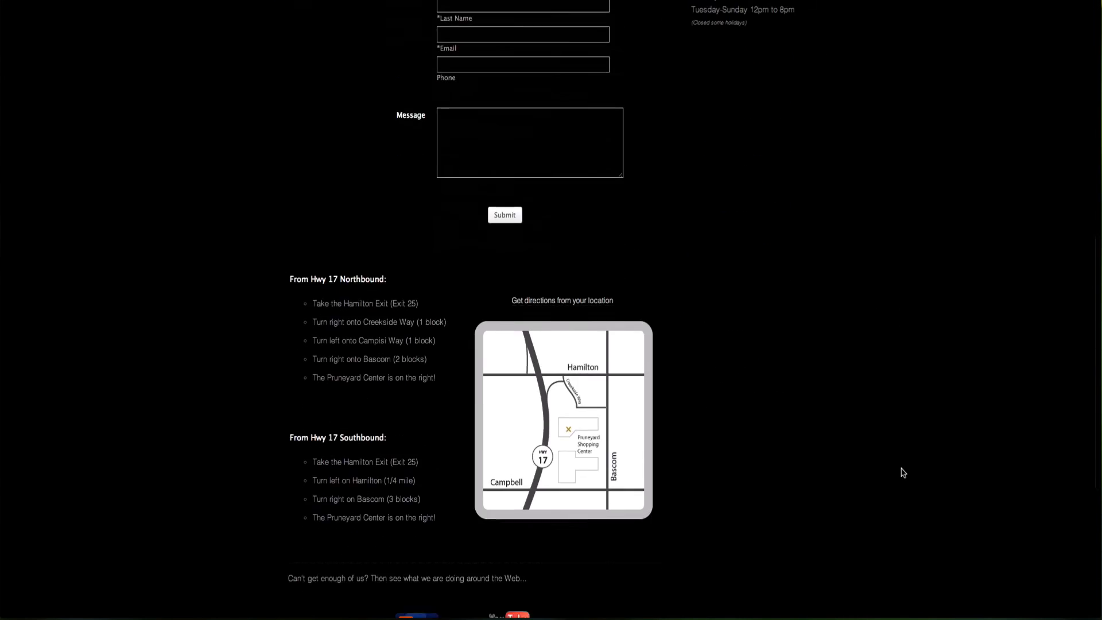
{"action": "scroll", "coordinate": [903, 473], "scroll_direction": "up", "scroll_amount": 4}
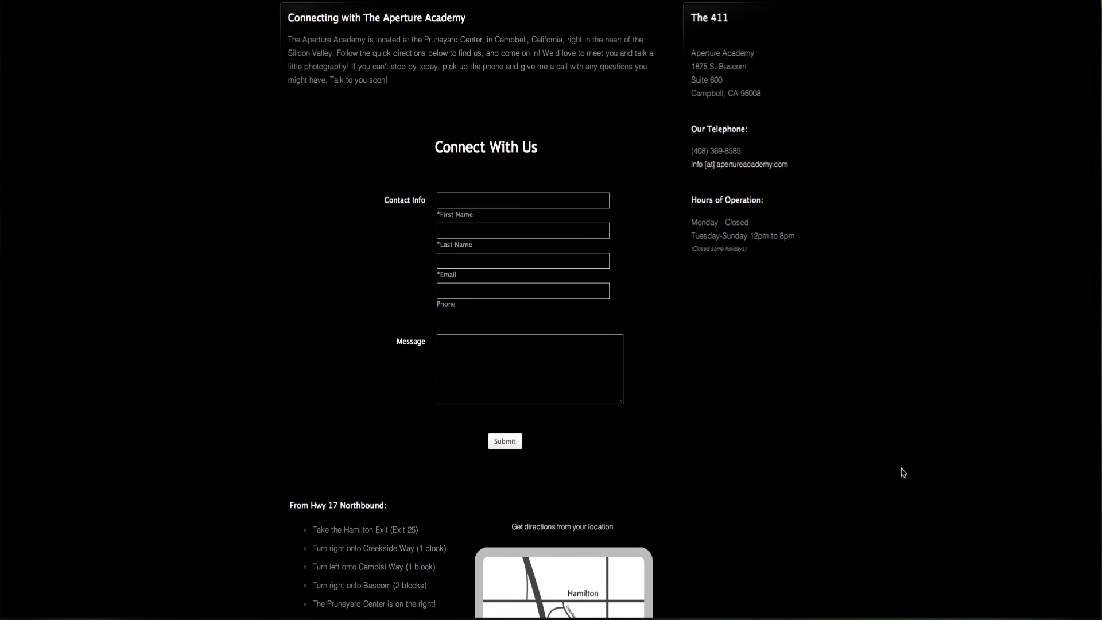
{"action": "scroll", "coordinate": [884, 473], "scroll_direction": "up", "scroll_amount": 1}
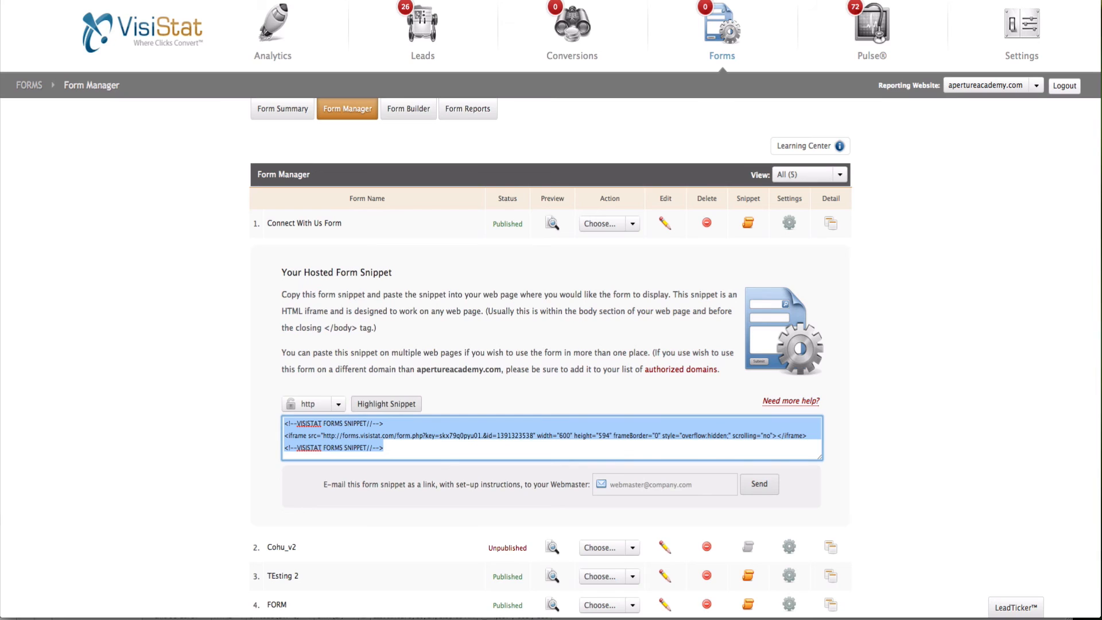
Step: Delete the Connect With Us heading field from the form in Form Builder
{"action": "left_click", "coordinate": [893, 313]}
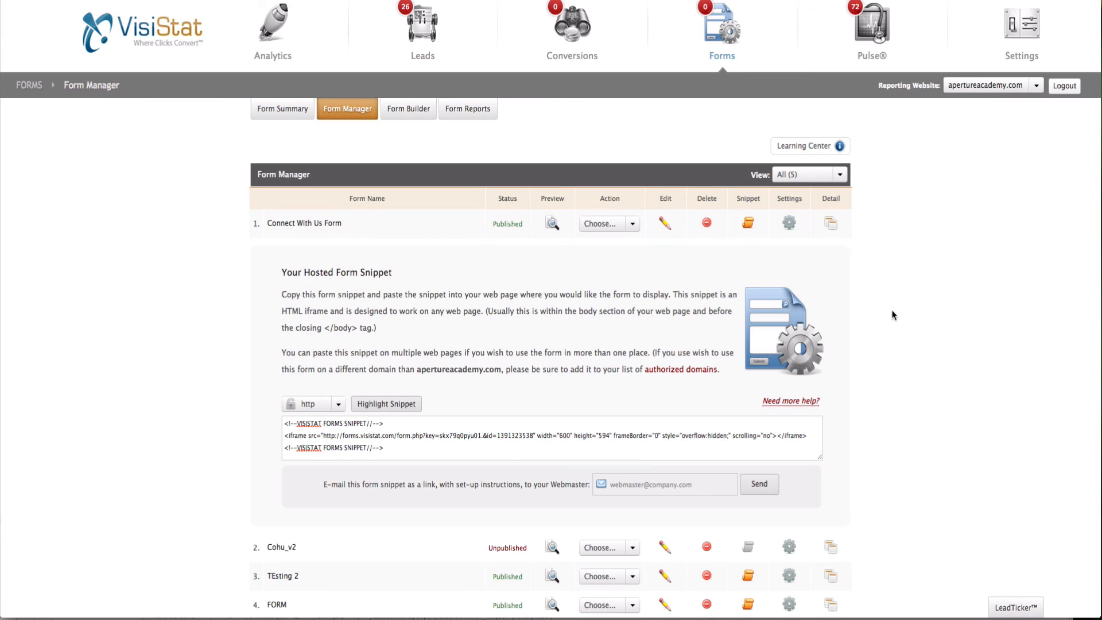
{"action": "left_click", "coordinate": [664, 223]}
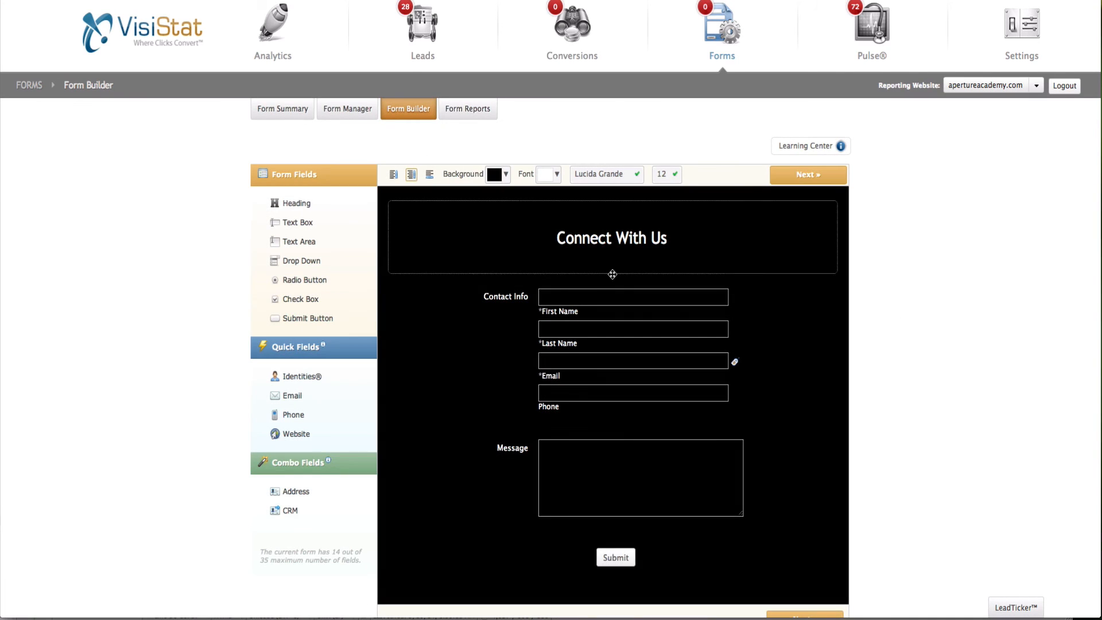
{"action": "left_click", "coordinate": [830, 212]}
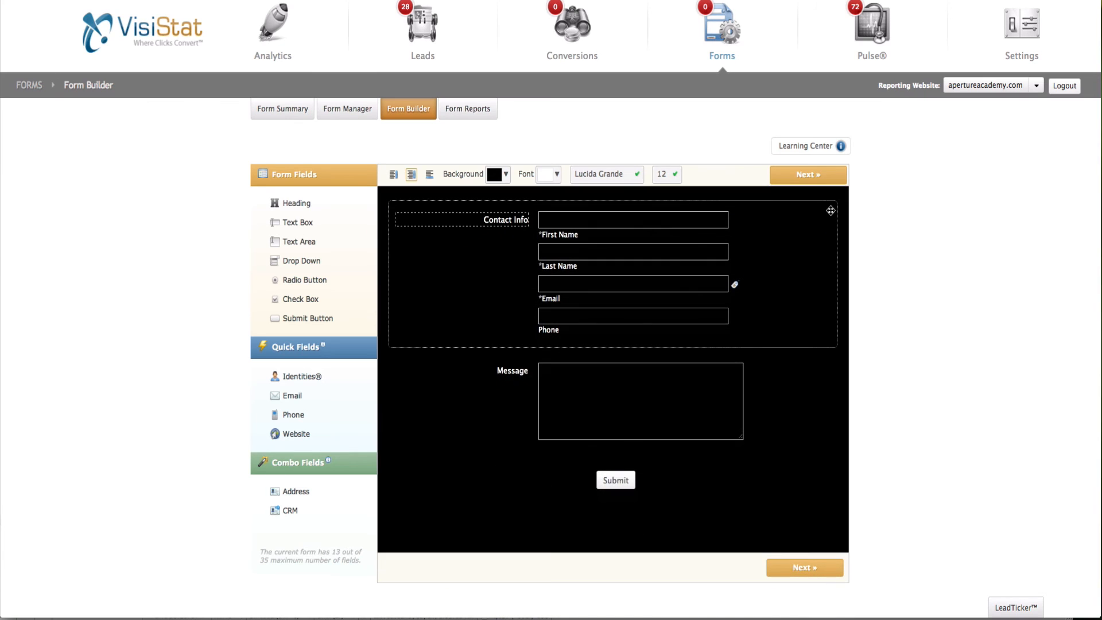
{"action": "left_click", "coordinate": [818, 568]}
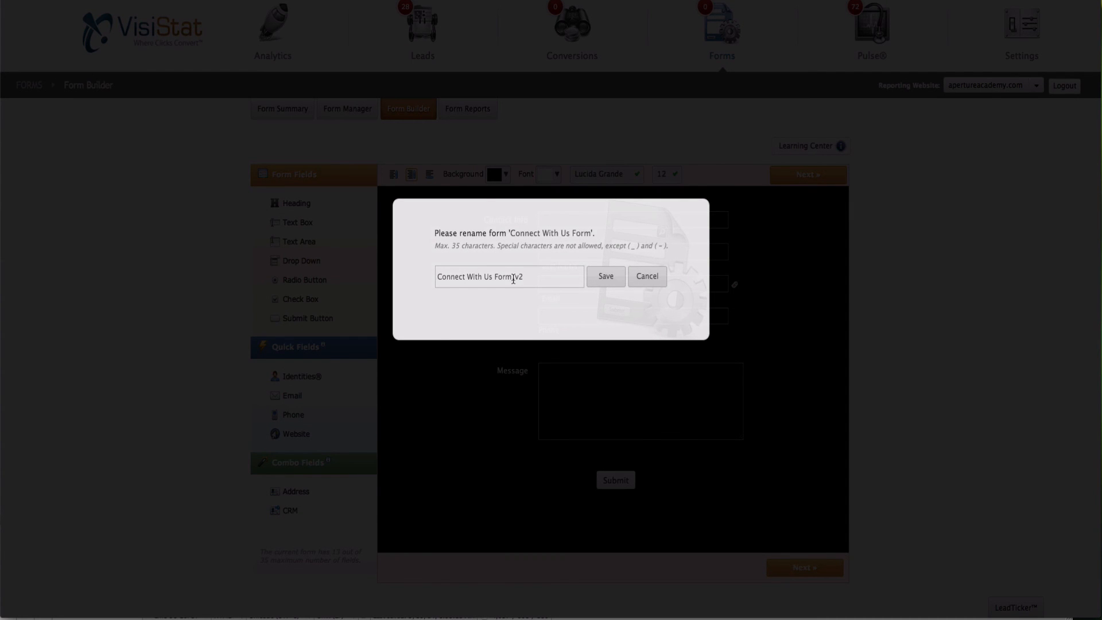
Step: Save the edited form as 'Connect With Us Form_LIVE'
{"action": "left_click_drag", "start_coordinate": [514, 278], "coordinate": [533, 277]}
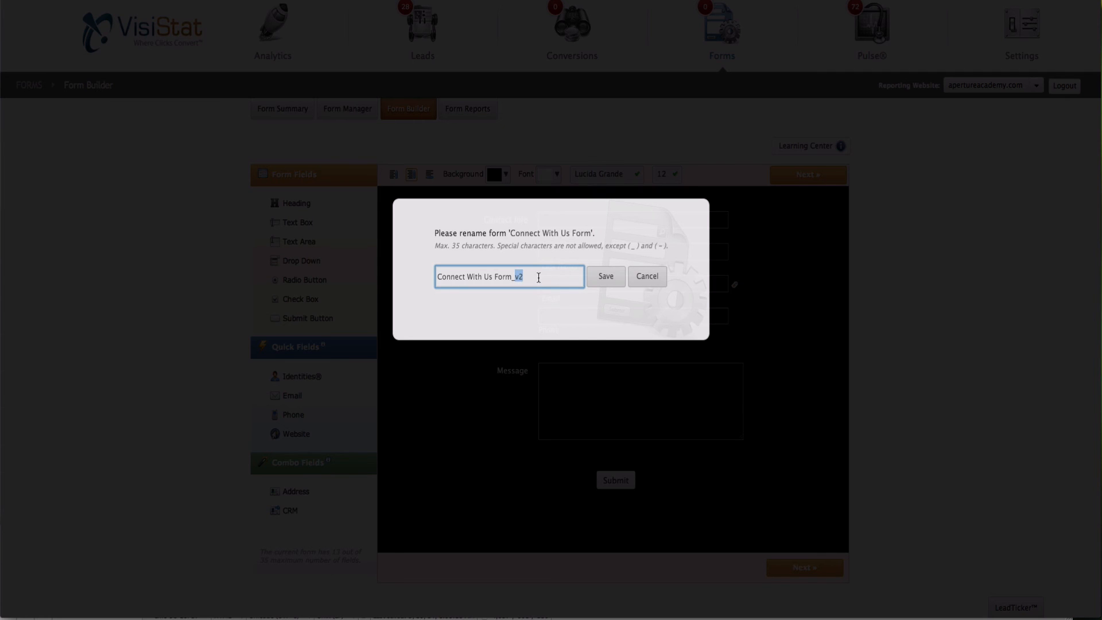
{"action": "type", "text": "LIVE"}
{"action": "left_click", "coordinate": [614, 278]}
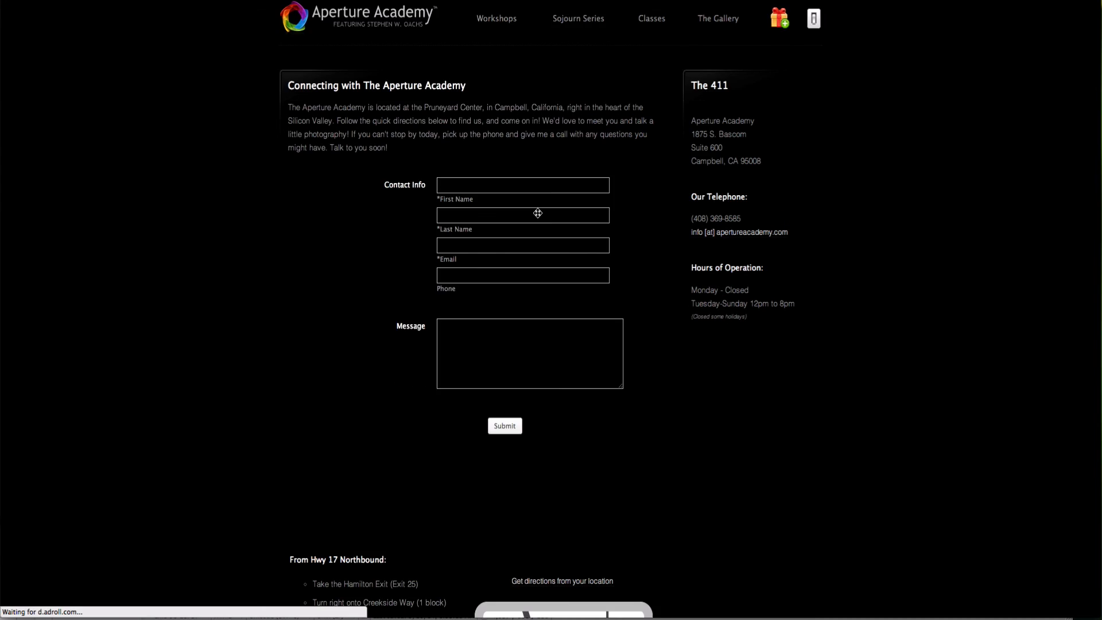
Step: Check the headingless form on the contact page and close the 2014 Sojourn Series banner
{"action": "scroll", "coordinate": [591, 213], "scroll_direction": "down", "scroll_amount": 5}
{"action": "scroll", "coordinate": [723, 215], "scroll_direction": "up", "scroll_amount": 6}
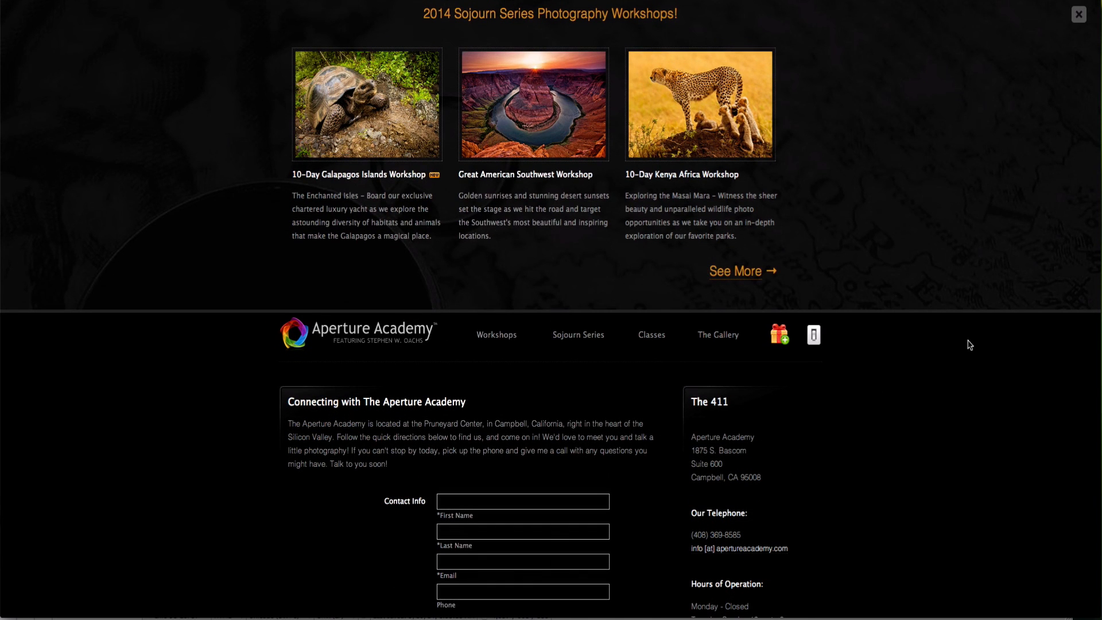
{"action": "left_click", "coordinate": [1078, 15]}
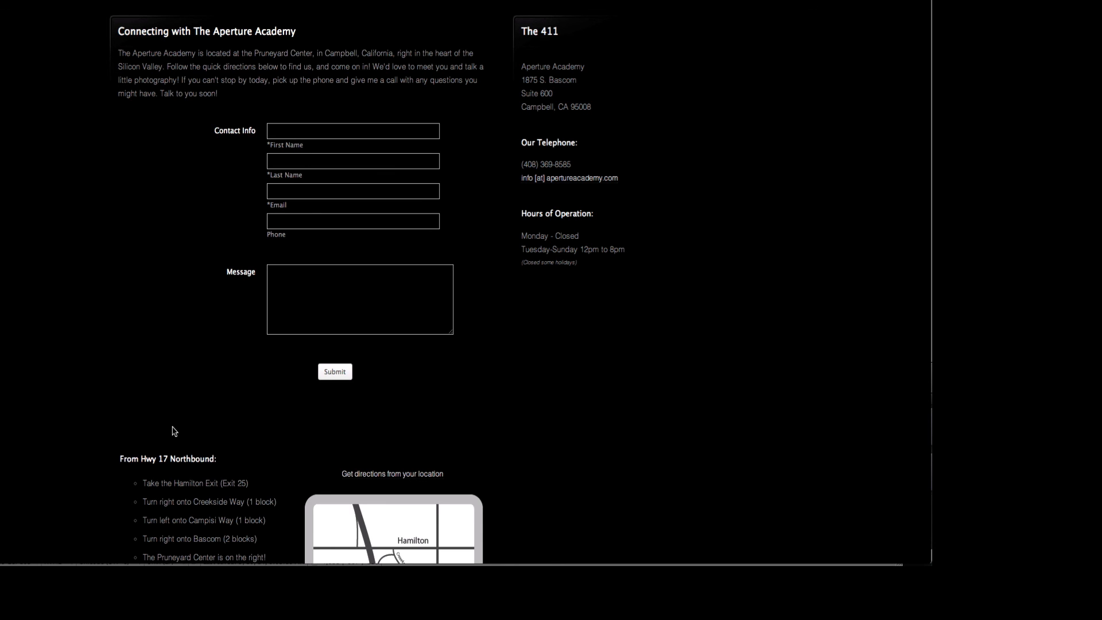
Step: Change the embedded iframe's height from 521 to 450 in the contact-page HTML
{"action": "key", "text": "super+Tab"}
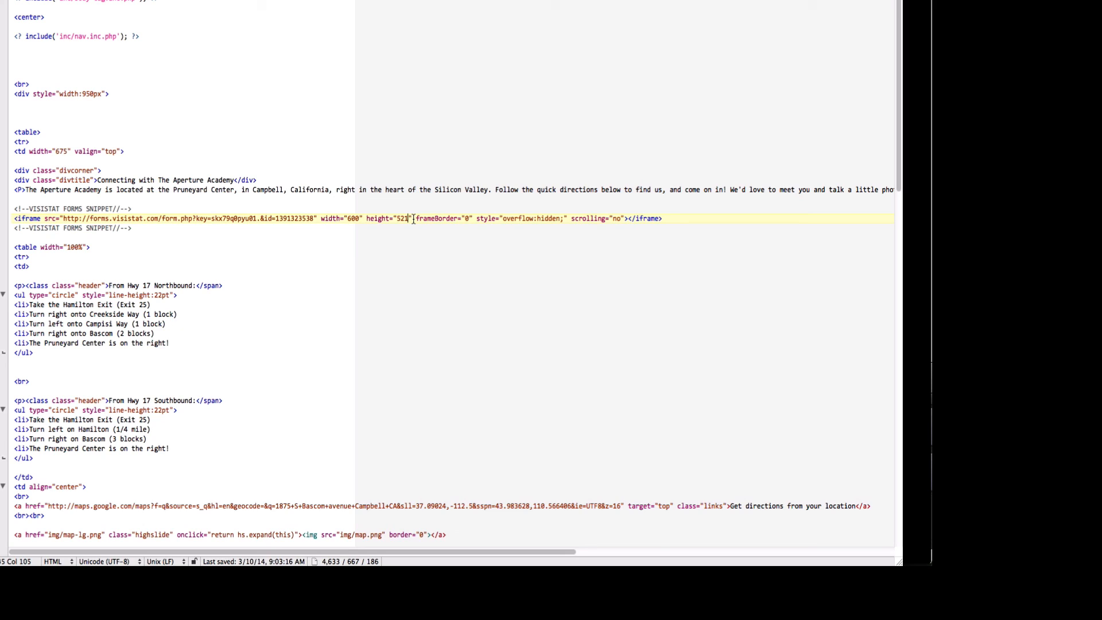
{"action": "key", "text": "BackSpace"}
{"action": "key", "text": "BackSpace"}
{"action": "key", "text": "BackSpace"}
{"action": "type", "text": "450"}
{"action": "left_click", "coordinate": [923, 281]}
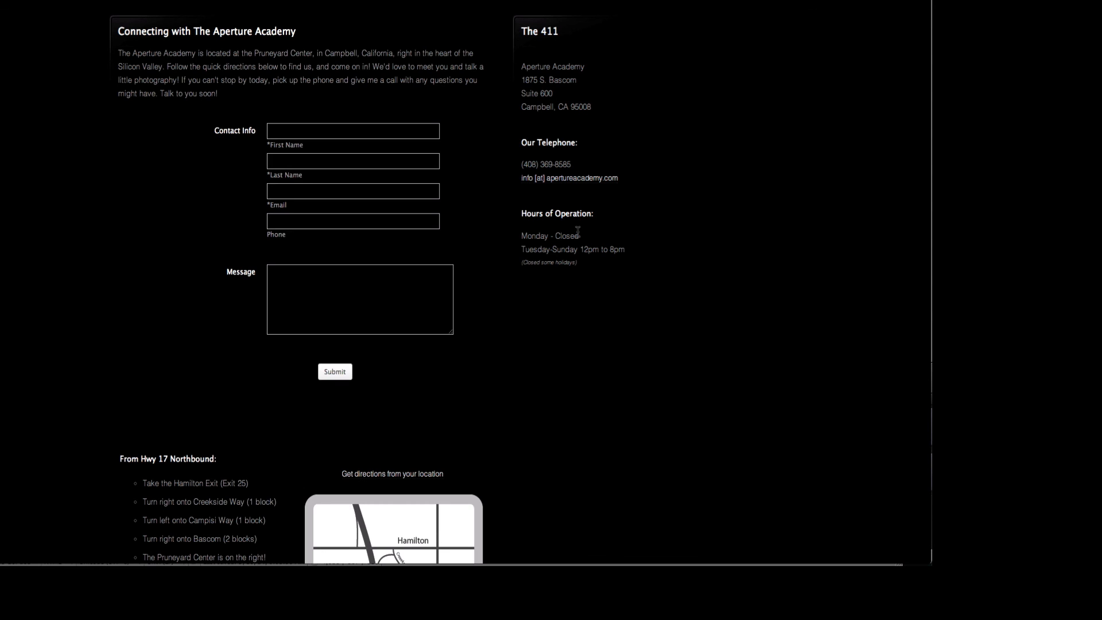
Step: Reload the contact page and scroll to check the form's shorter 450-high frame
{"action": "key", "text": "super+r"}
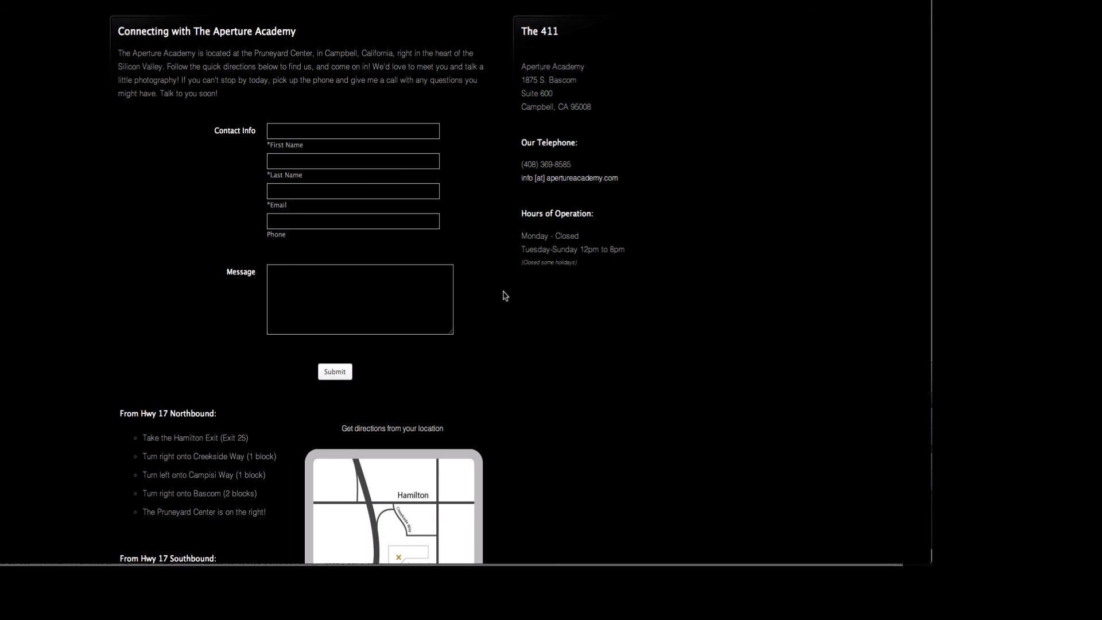
{"action": "scroll", "coordinate": [513, 401], "scroll_direction": "down", "scroll_amount": 5}
{"action": "scroll", "coordinate": [513, 402], "scroll_direction": "up", "scroll_amount": 4}
{"action": "scroll", "coordinate": [513, 402], "scroll_direction": "up", "scroll_amount": 1}
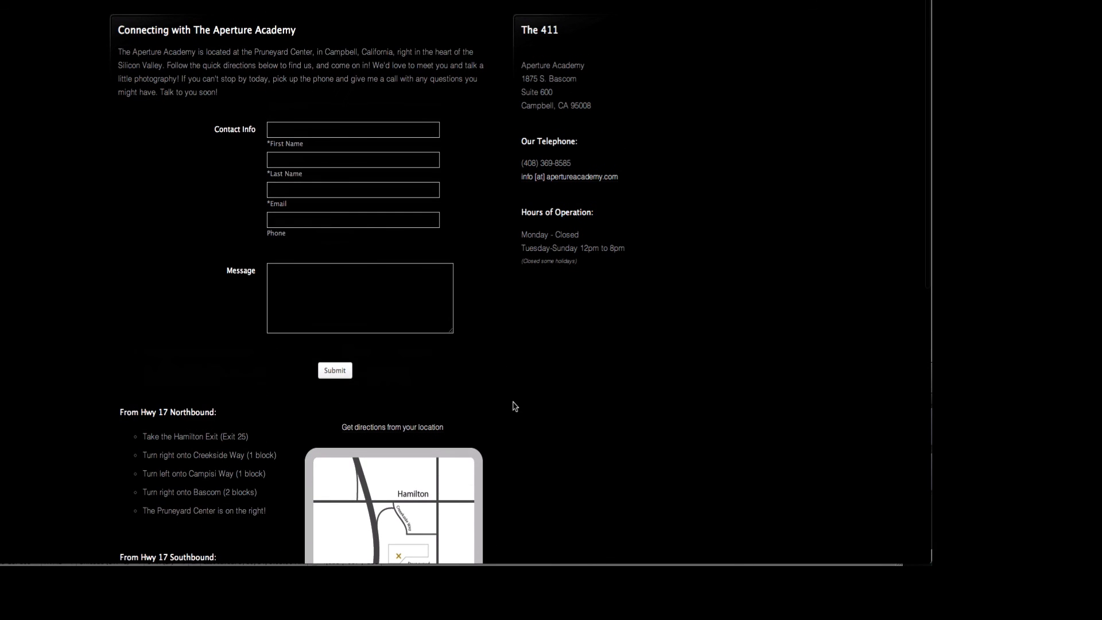